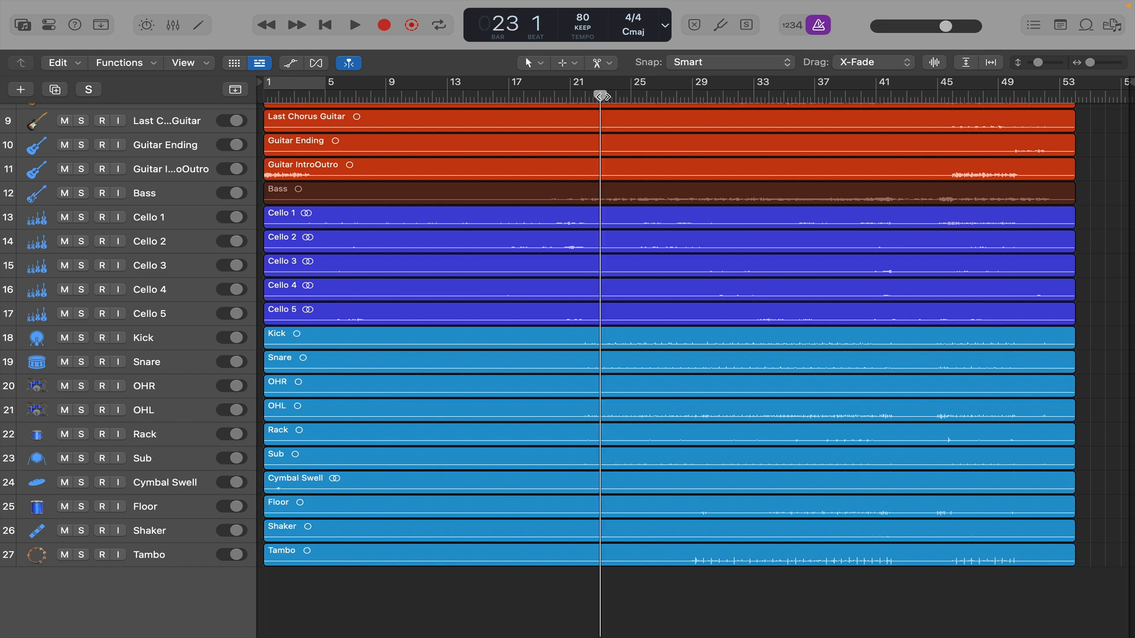
# - Put all tracks from Kick through Tambo into a new mixer group named Drums
pyautogui.click(167, 347)
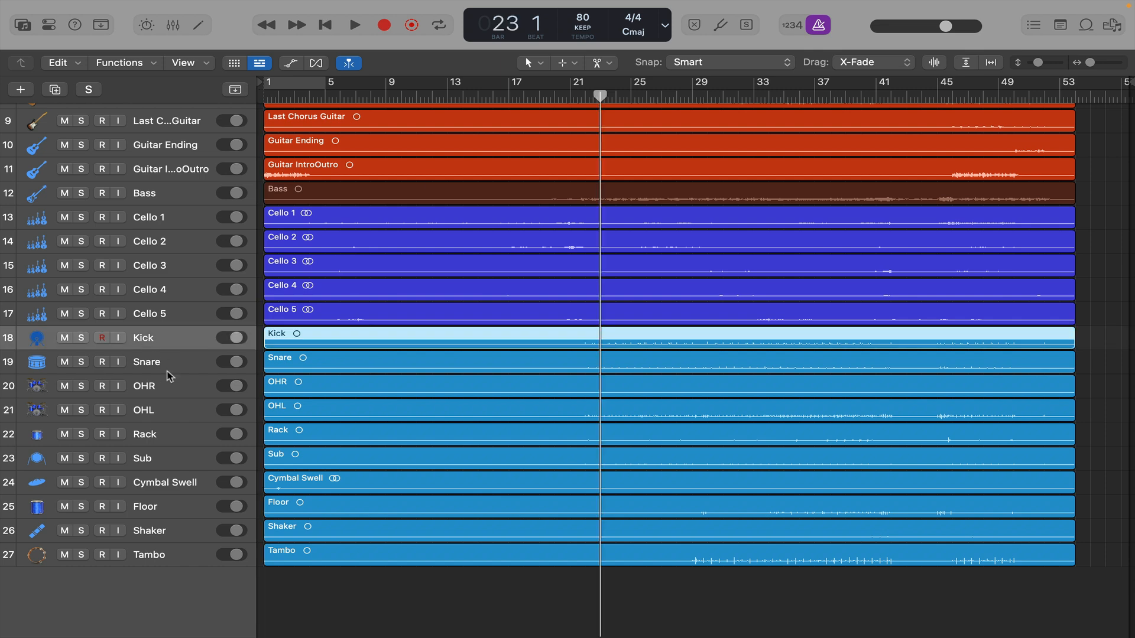
pyautogui.keyDown('shift'); pyautogui.click(183, 560); pyautogui.keyUp('shift')
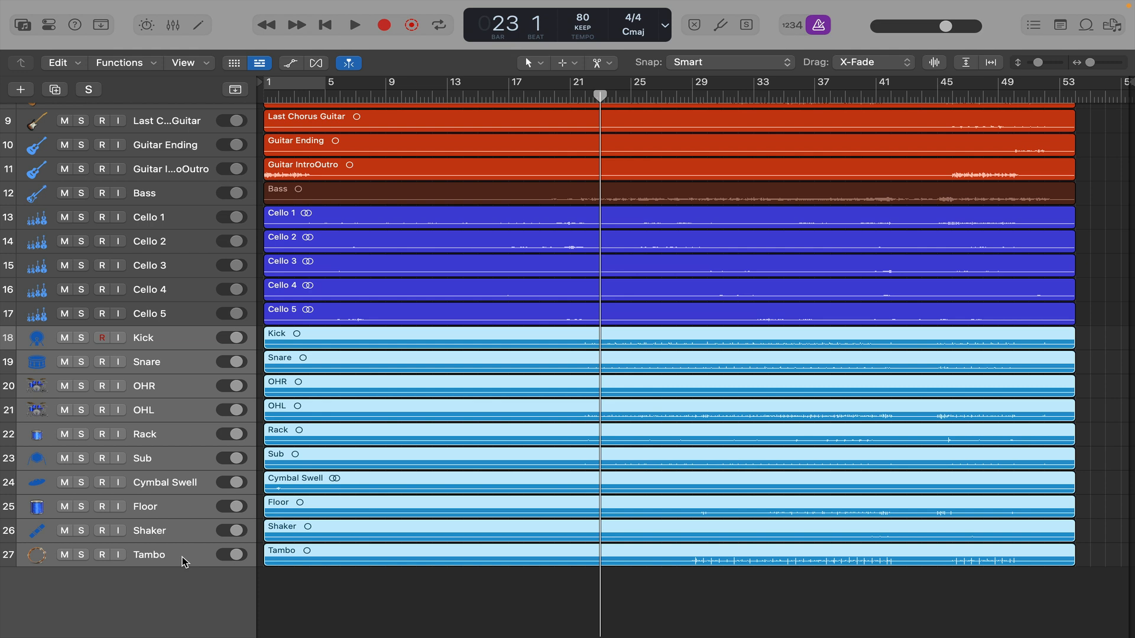
pyautogui.press('x')
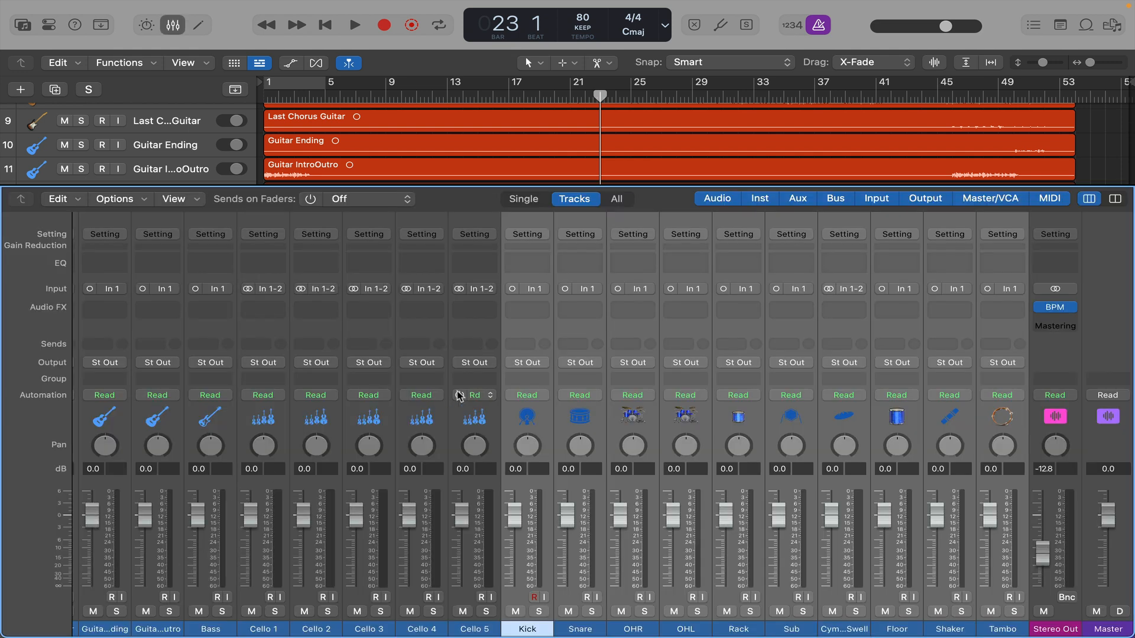
pyautogui.click(519, 383)
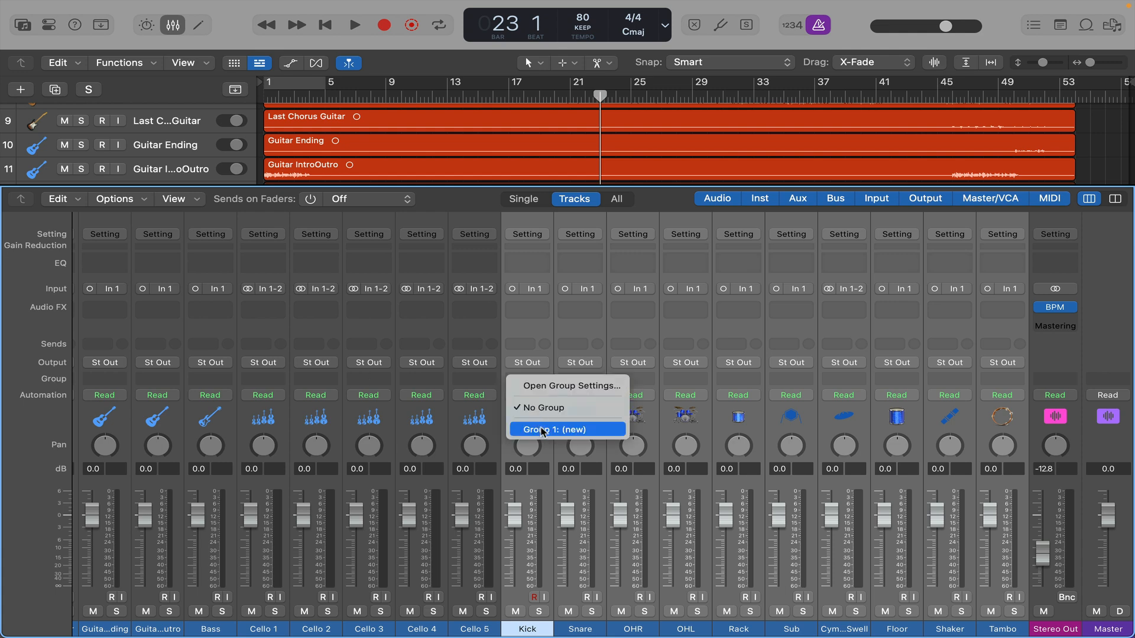
pyautogui.click(541, 430)
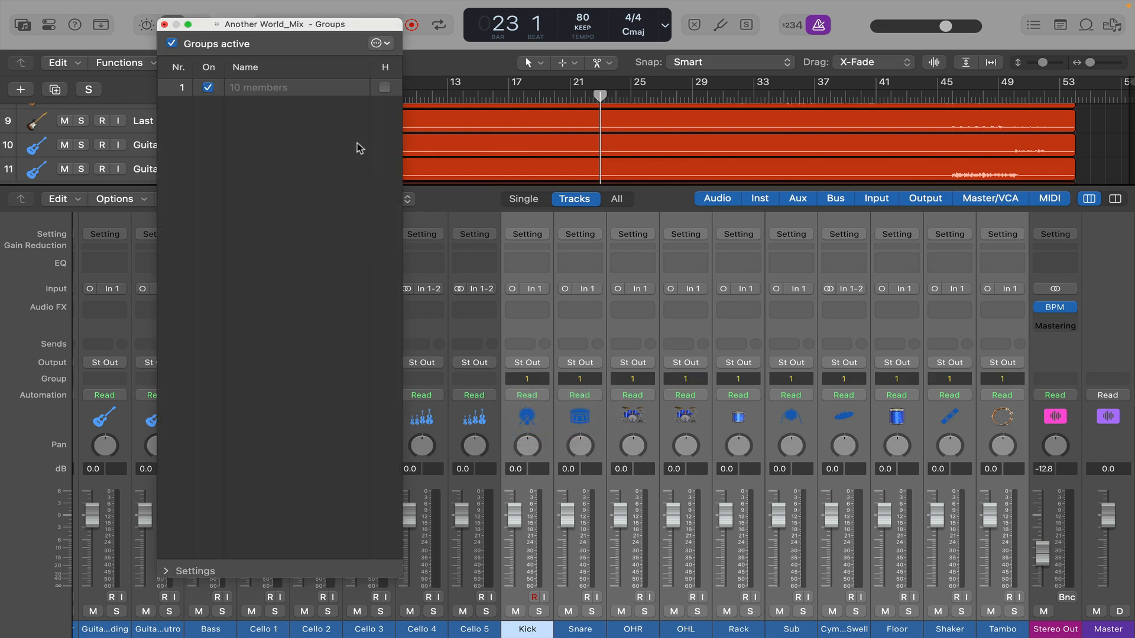
pyautogui.doubleClick(266, 88)
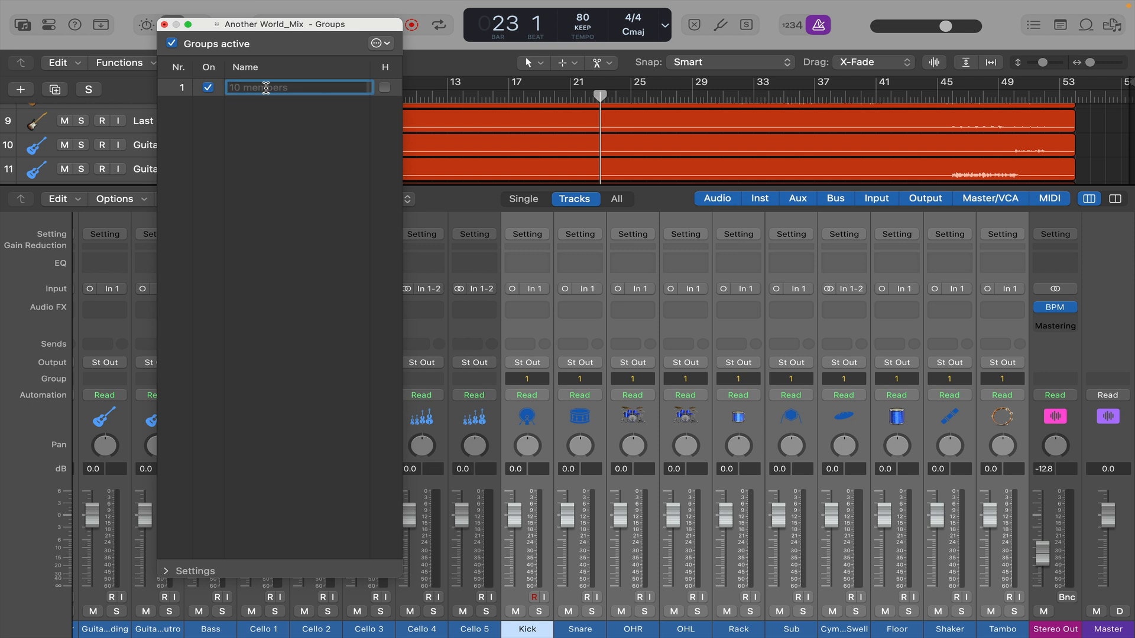
pyautogui.write('Drums')
pyautogui.press('Return')
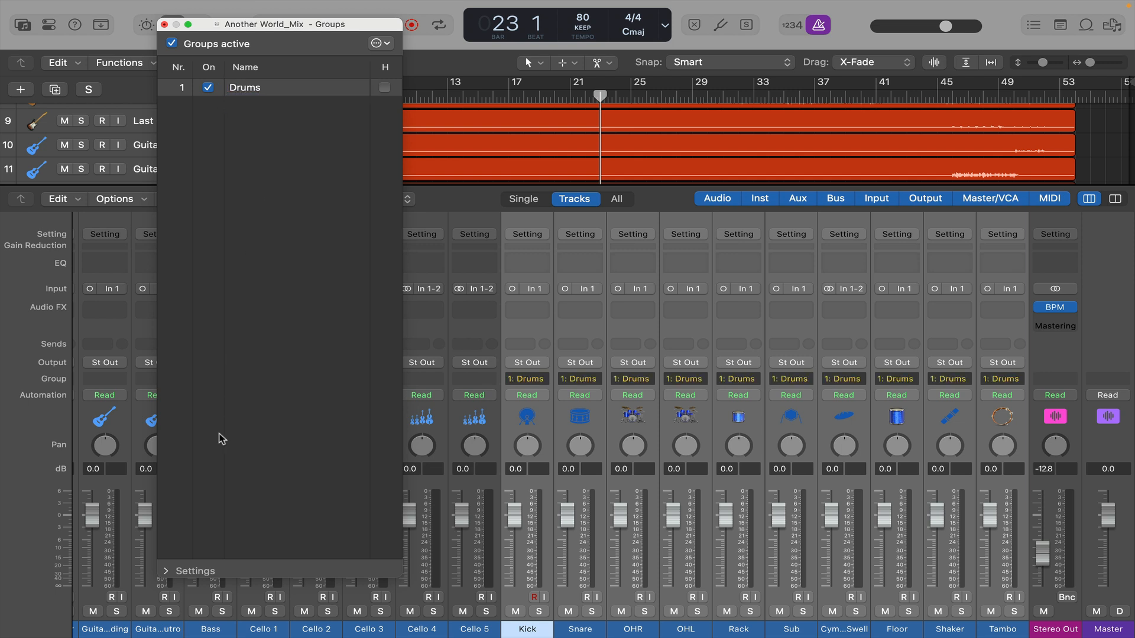
# - Set the Drums group to link only Editing (Selection) and Quantize-Locked (Audio), with Automation Mode, Volume and Mute off, then close the group settings and mixer
pyautogui.click(167, 571)
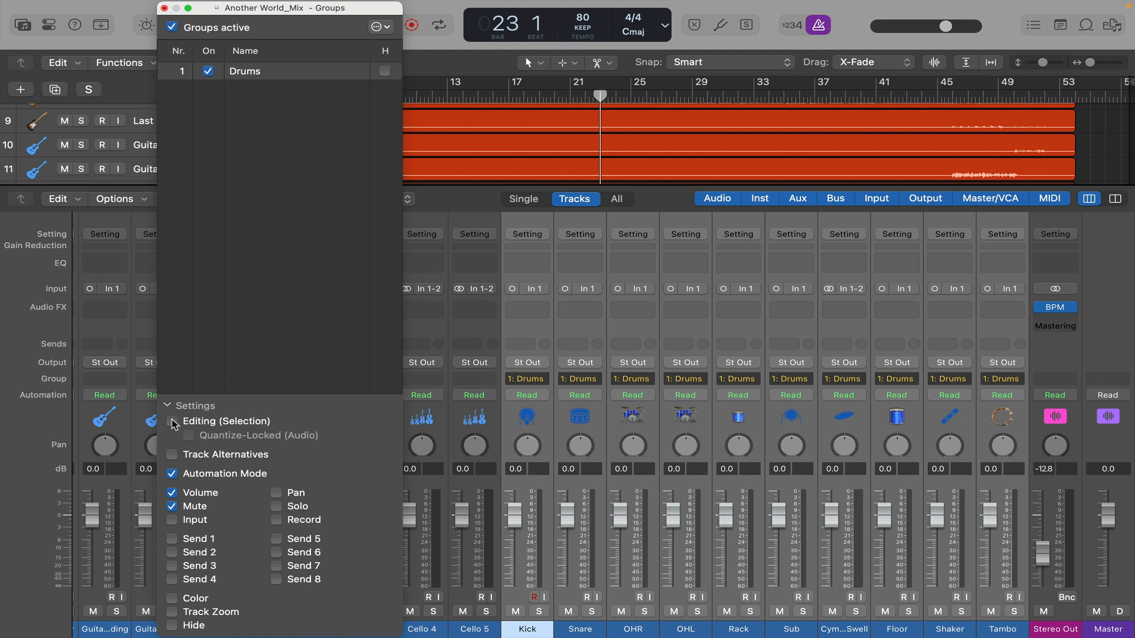
pyautogui.click(171, 421)
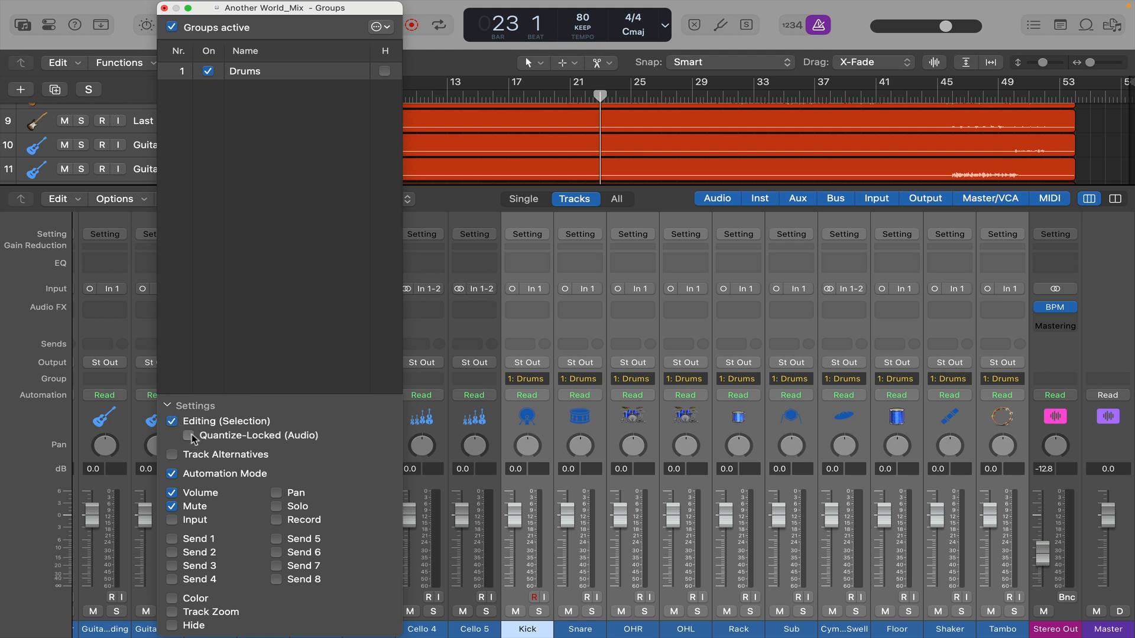
pyautogui.click(190, 437)
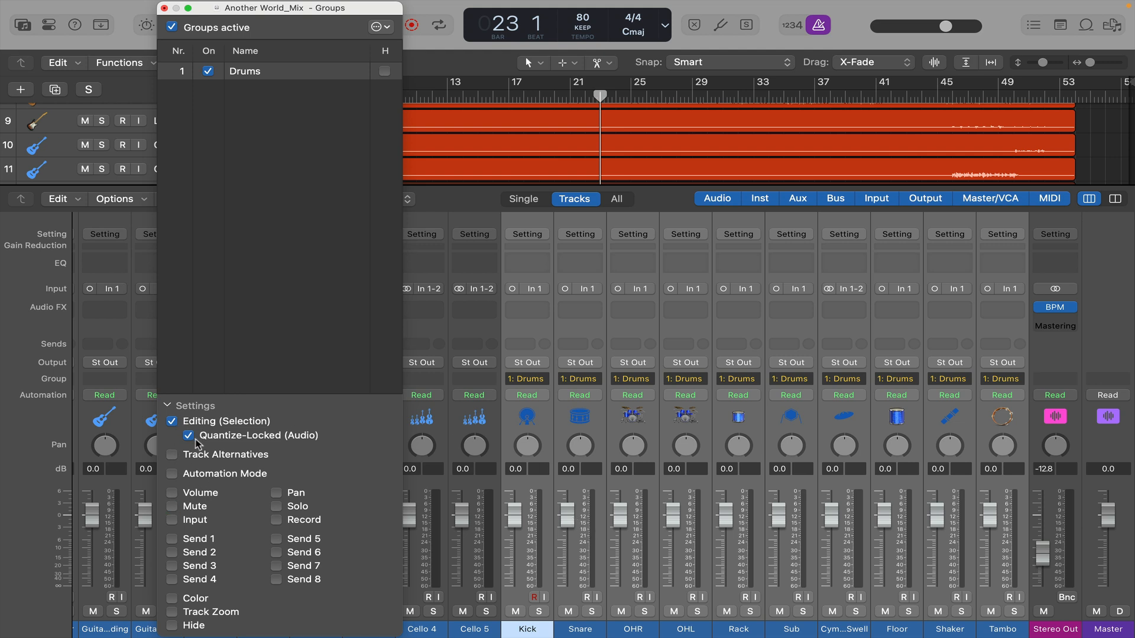
pyautogui.click(164, 8)
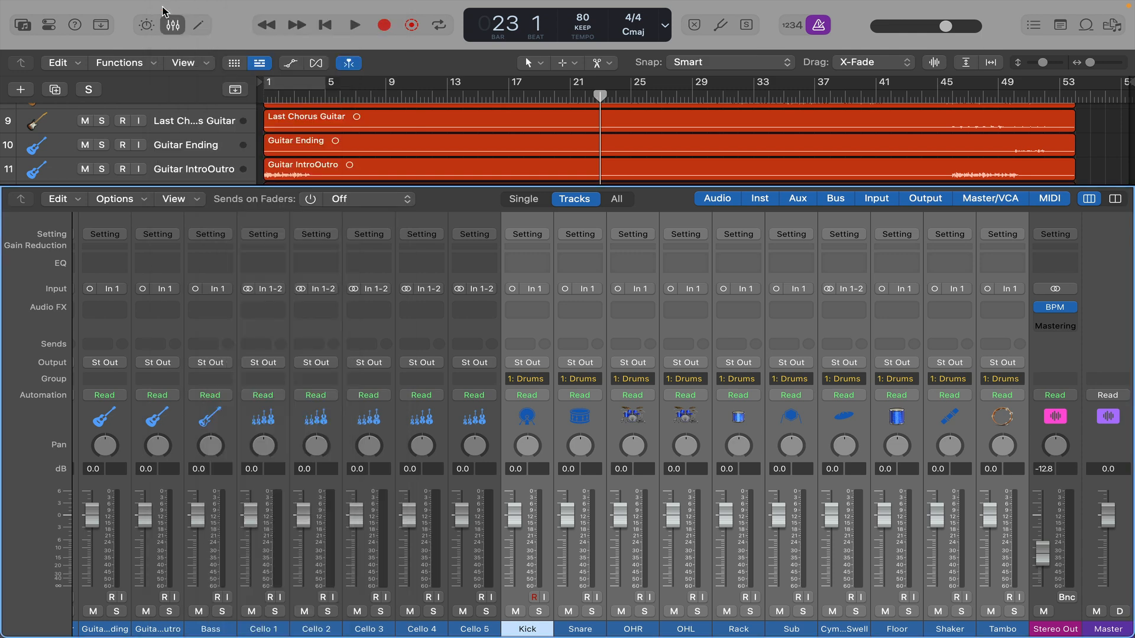
pyautogui.click(172, 24)
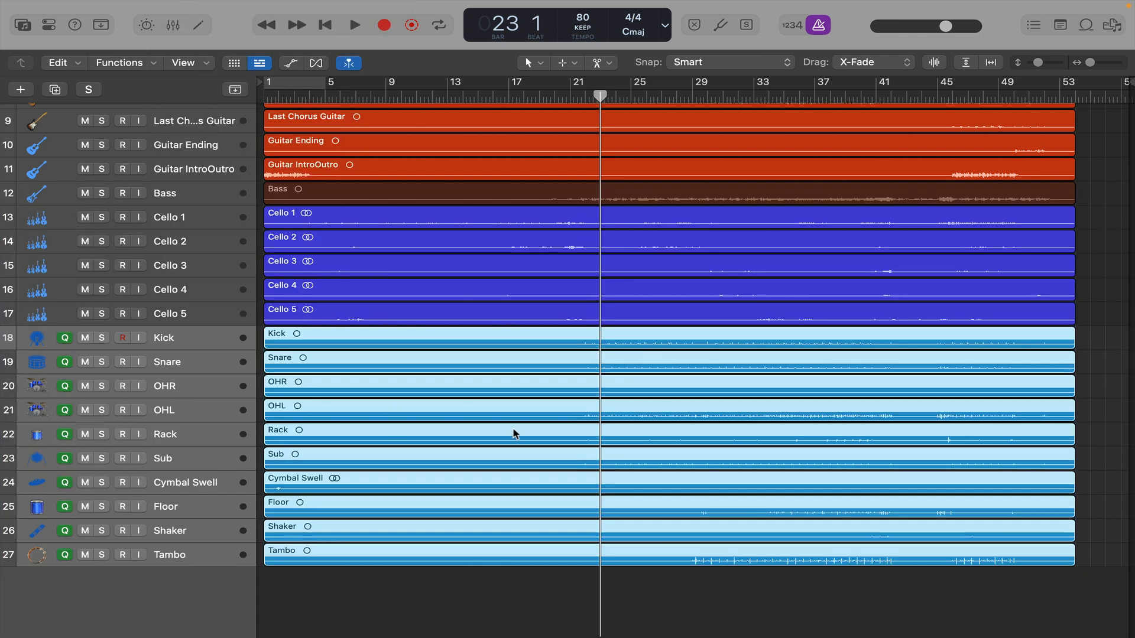
# - Turn off the Q quantize reference on the drum tracks from OHR to Tambo, keeping it only on Kick and Snare
pyautogui.press('super+Right')
pyautogui.press('super+Right')
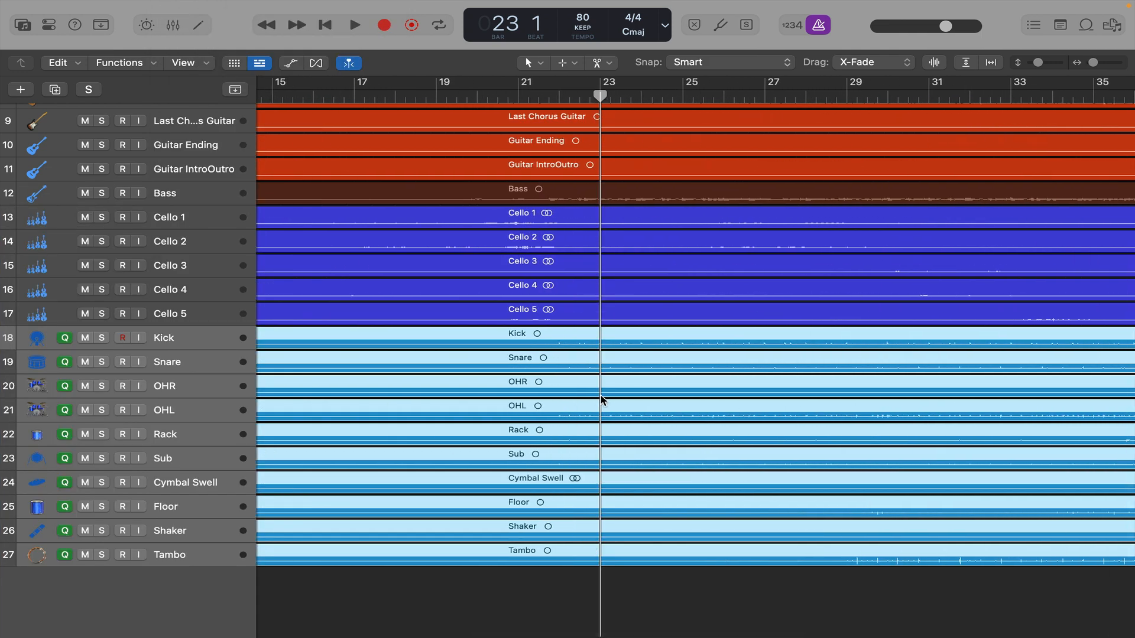
pyautogui.press('super+Down')
pyautogui.press('super+Down')
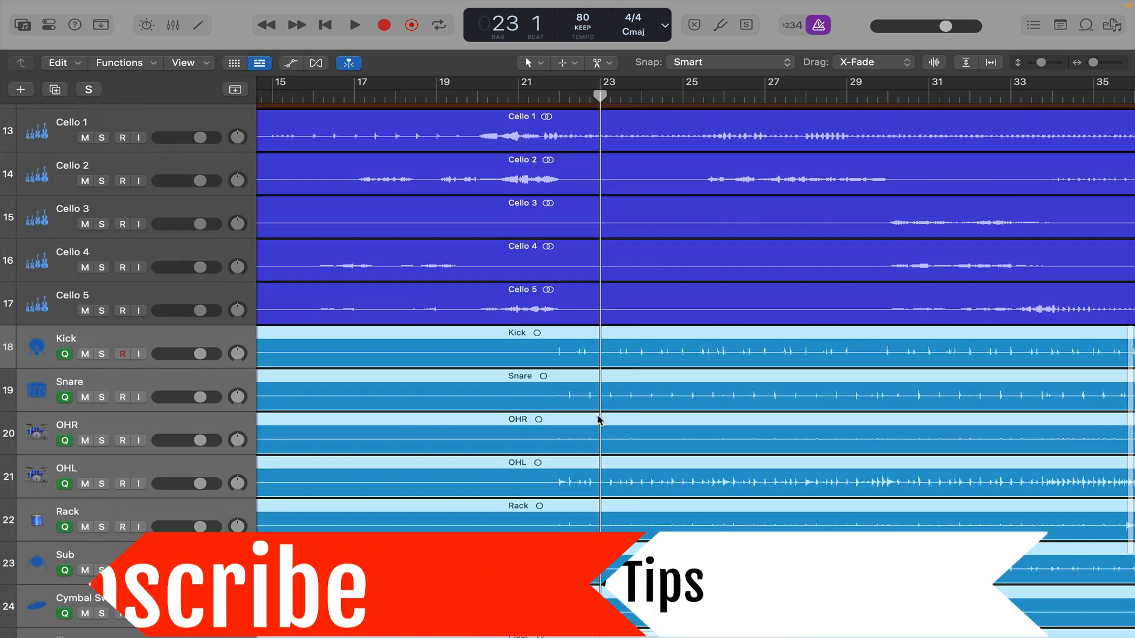
pyautogui.press('super+Down')
pyautogui.press('super+Right')
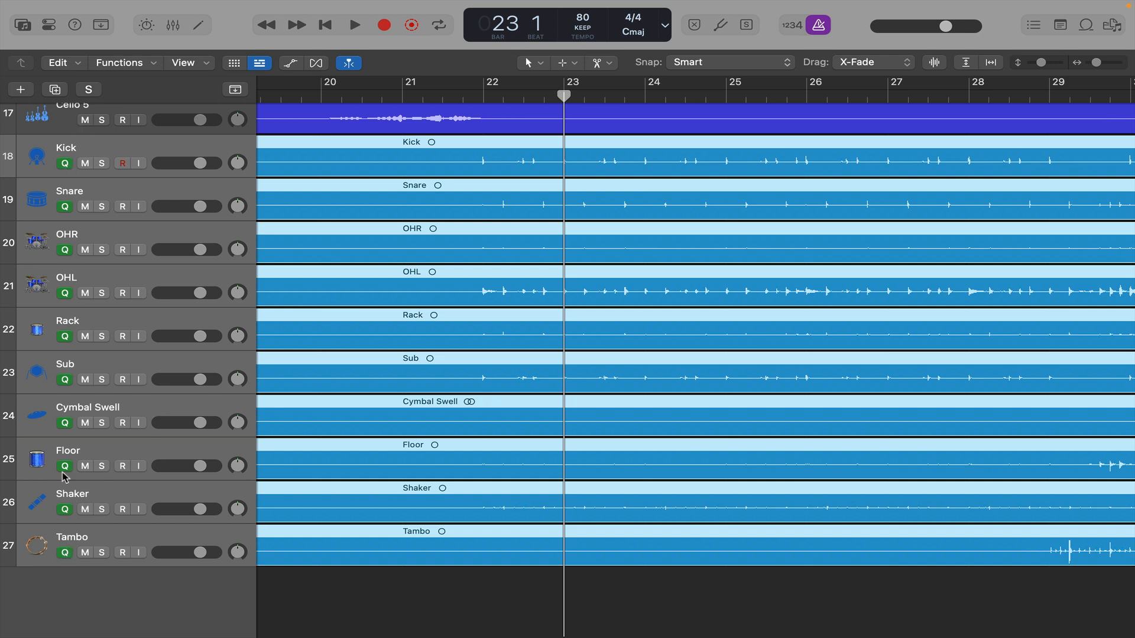
pyautogui.click(65, 552)
pyautogui.click(67, 603)
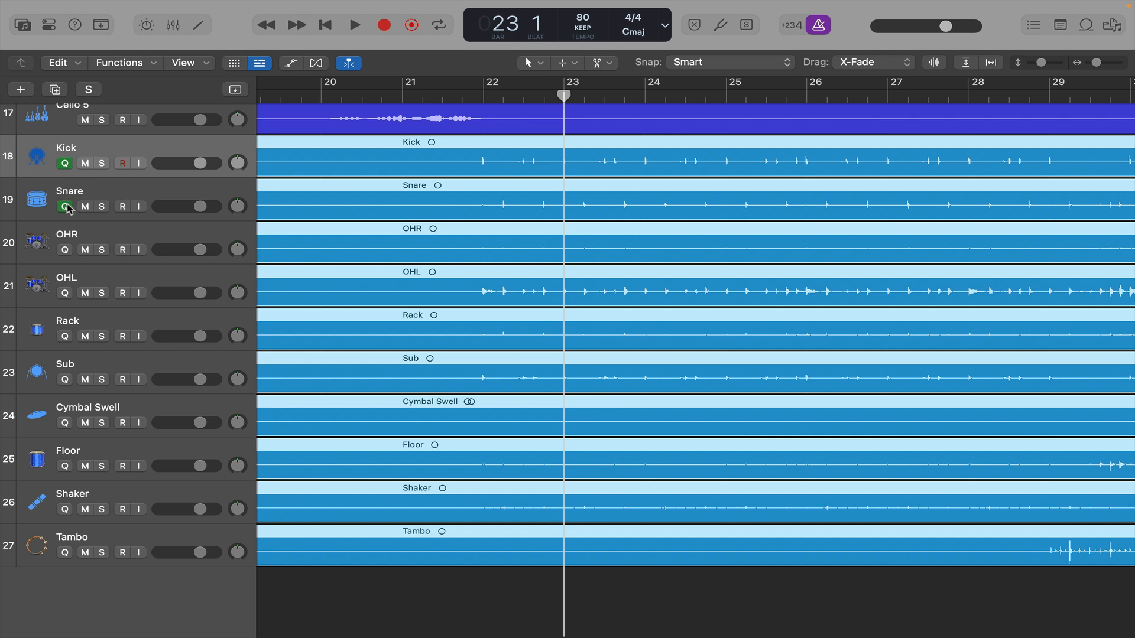
# - Place the playhead at bar 22, show flex editing and set the grouped drum tracks to Flex Time - Slicing
pyautogui.click(485, 118)
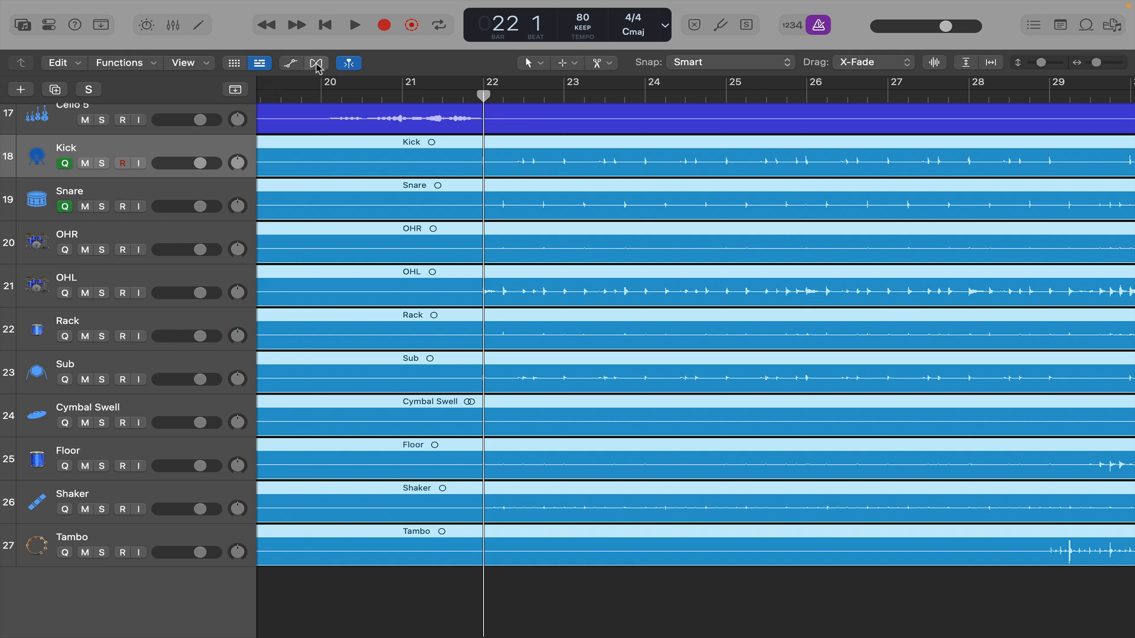
pyautogui.click(316, 64)
pyautogui.scroll(-2, 36, 541)
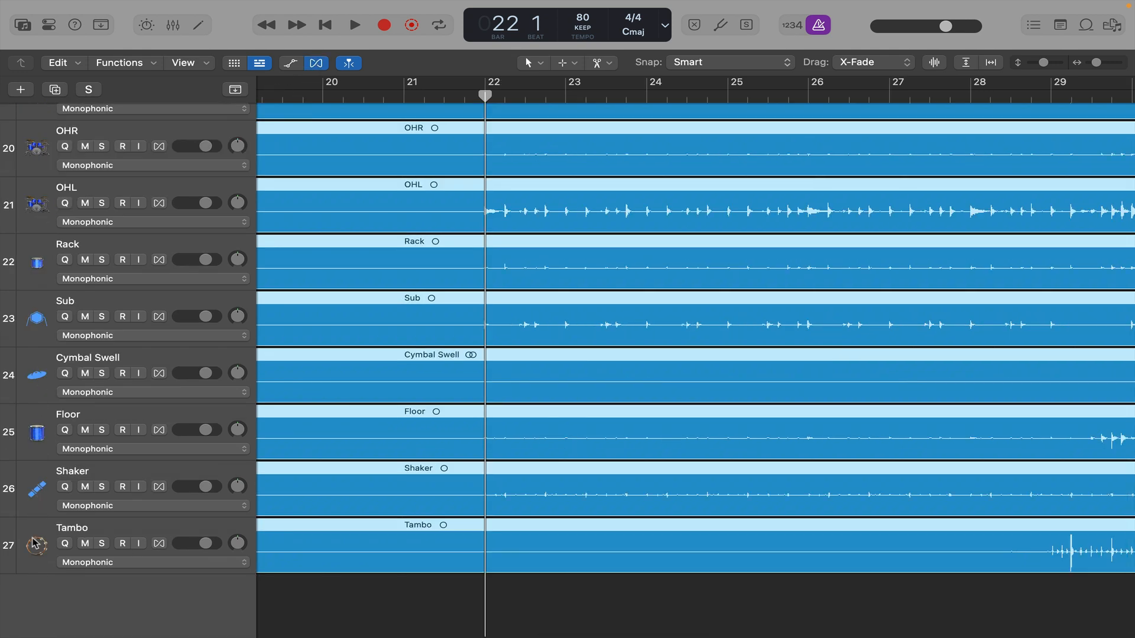
pyautogui.scroll(4, 154, 291)
pyautogui.click(155, 284)
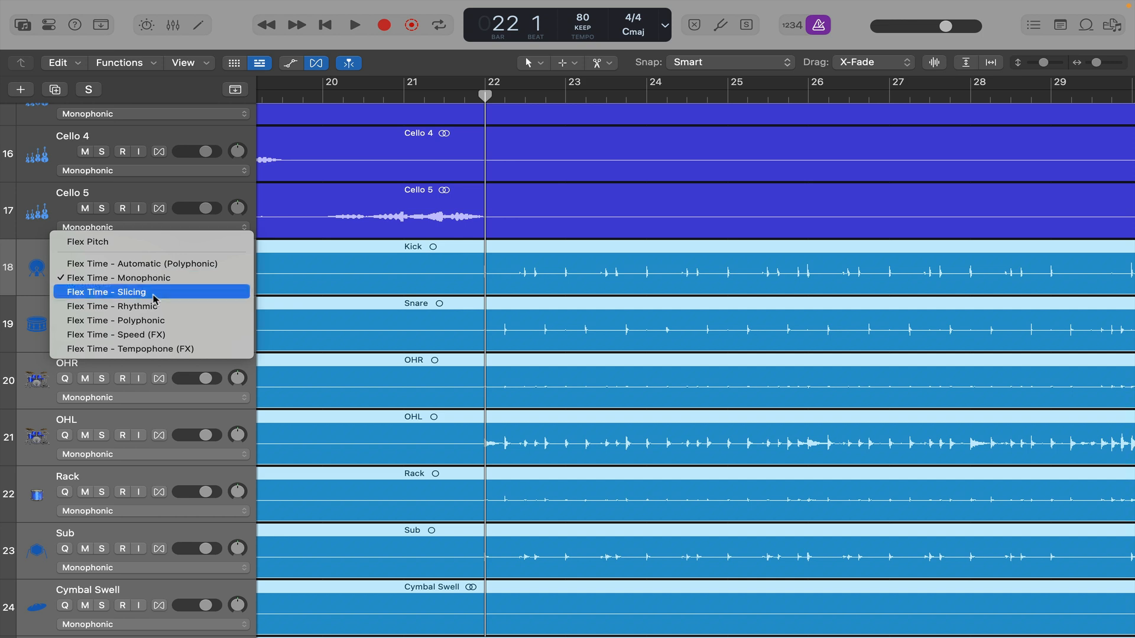
pyautogui.click(155, 293)
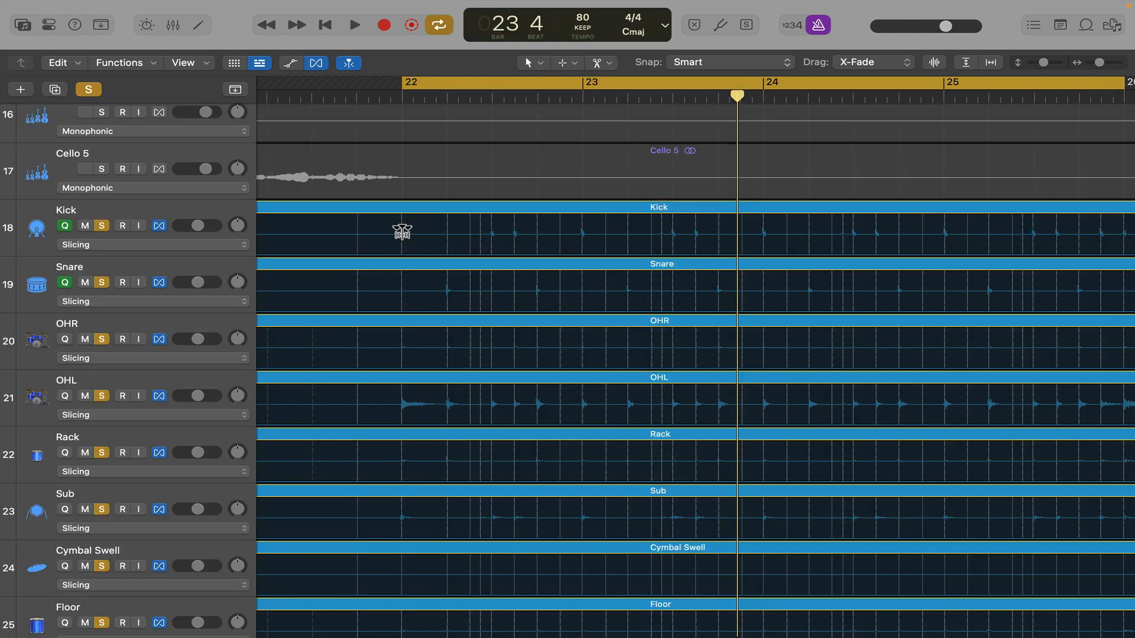
pyautogui.scroll(5, 401, 231)
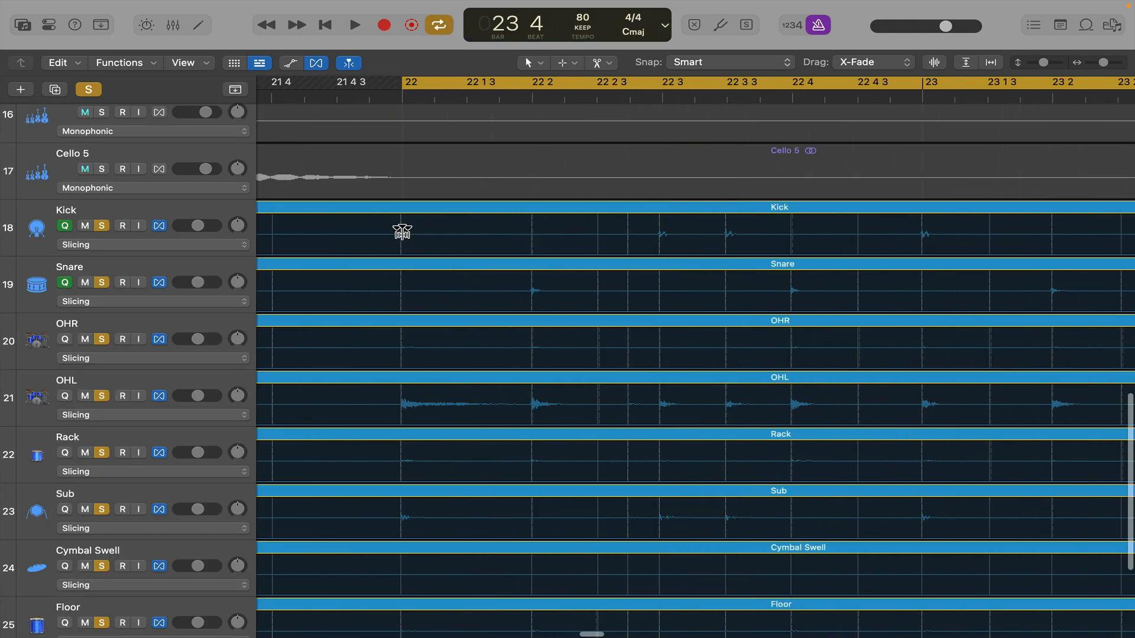
# - Move the first kick transient's flex marker onto the downbeat of bar 22 across the grouped drum tracks
pyautogui.click(400, 95)
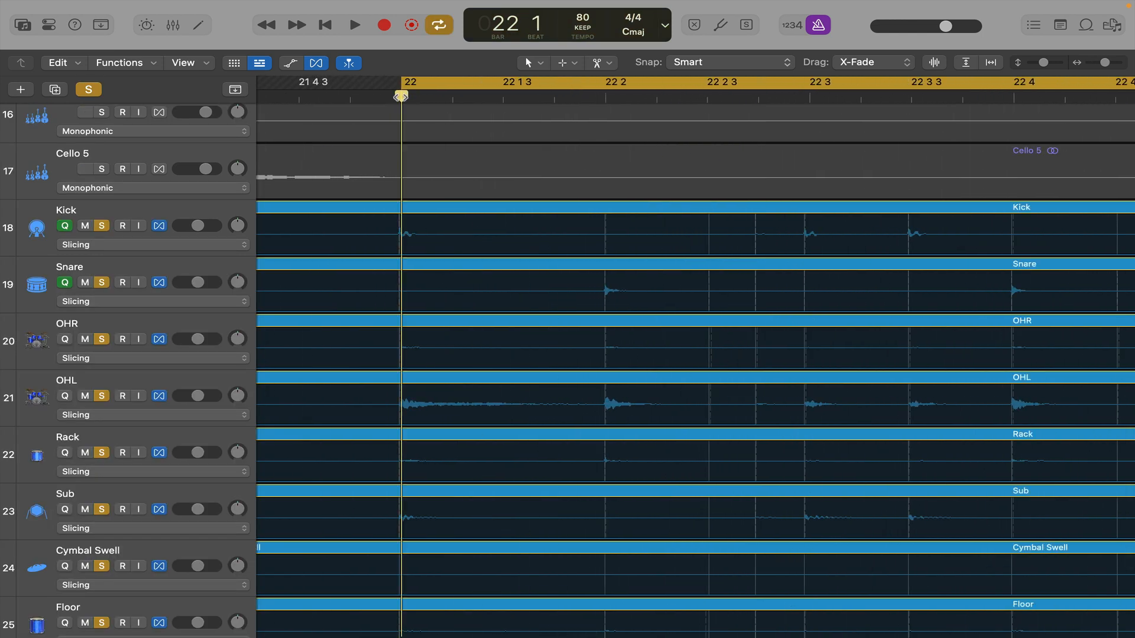
pyautogui.scroll(5, 415, 177)
pyautogui.hscroll(-5, 414, 177)
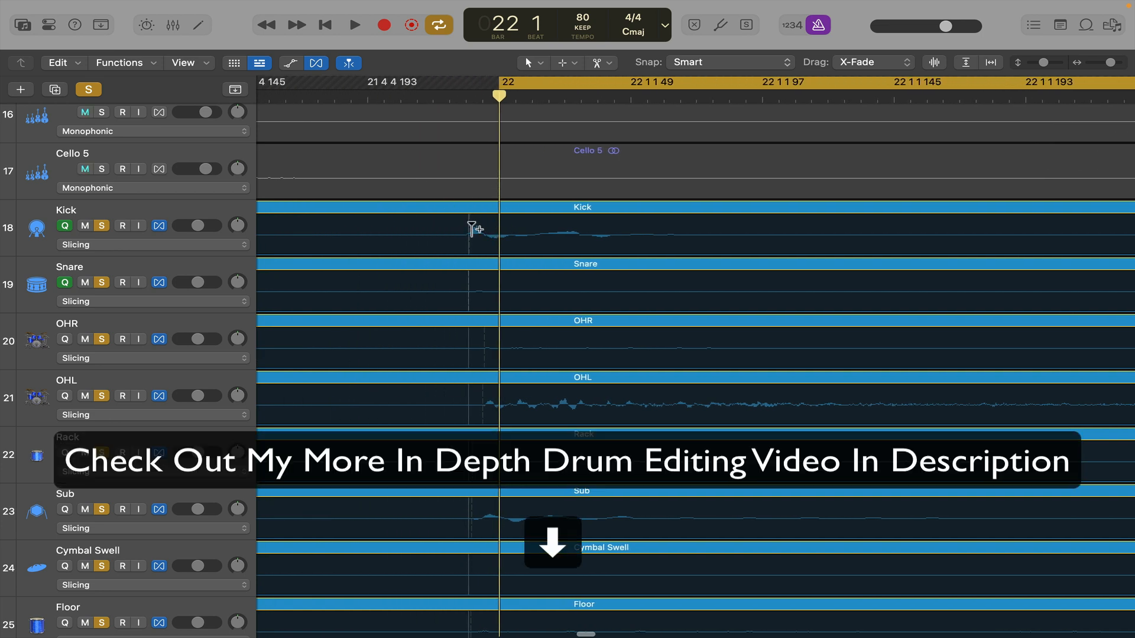
pyautogui.moveTo(469, 230); pyautogui.dragTo(499, 232)
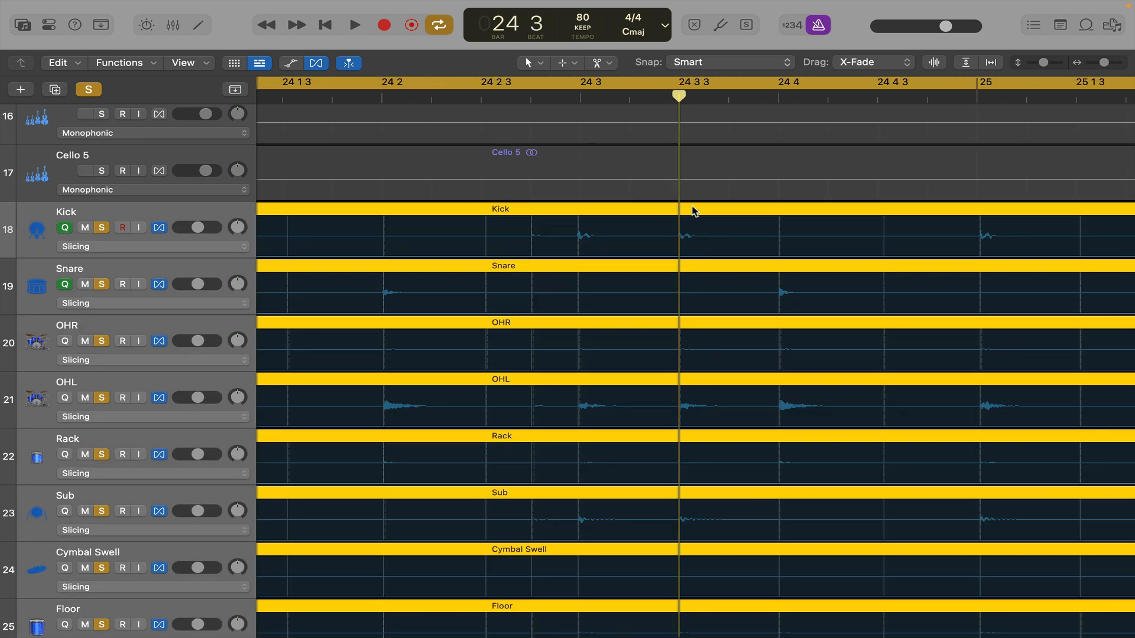
# - Check the kick transients against the grid in bars 24 and 25 and play back the cycled drum section
pyautogui.scroll(5, 692, 211)
pyautogui.scroll(-6, 693, 211)
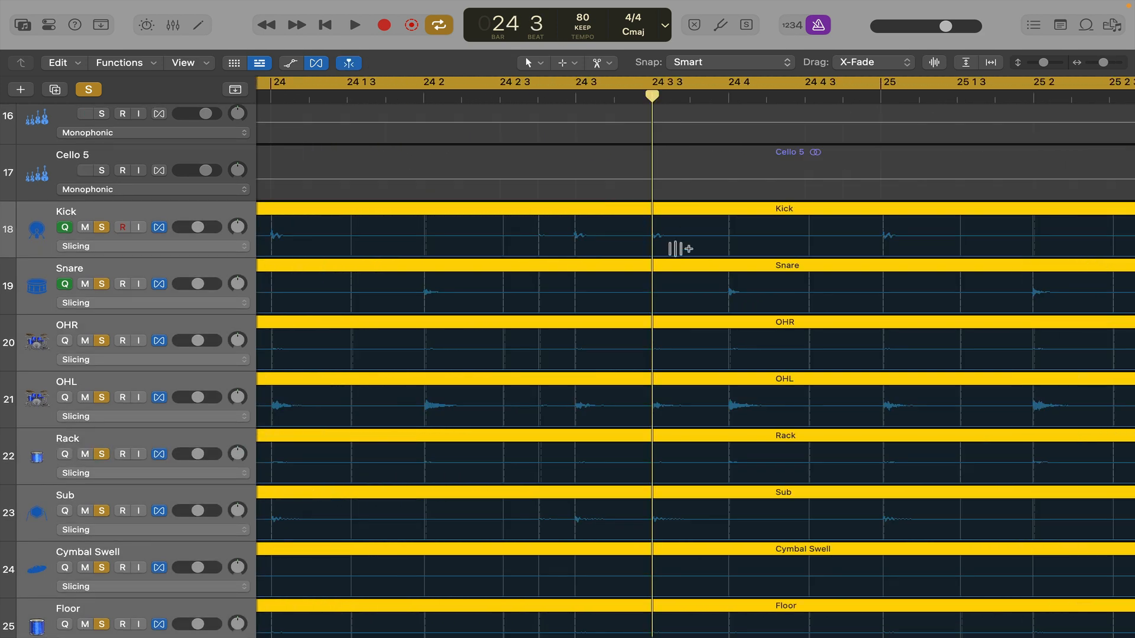
pyautogui.hscroll(10, 688, 273)
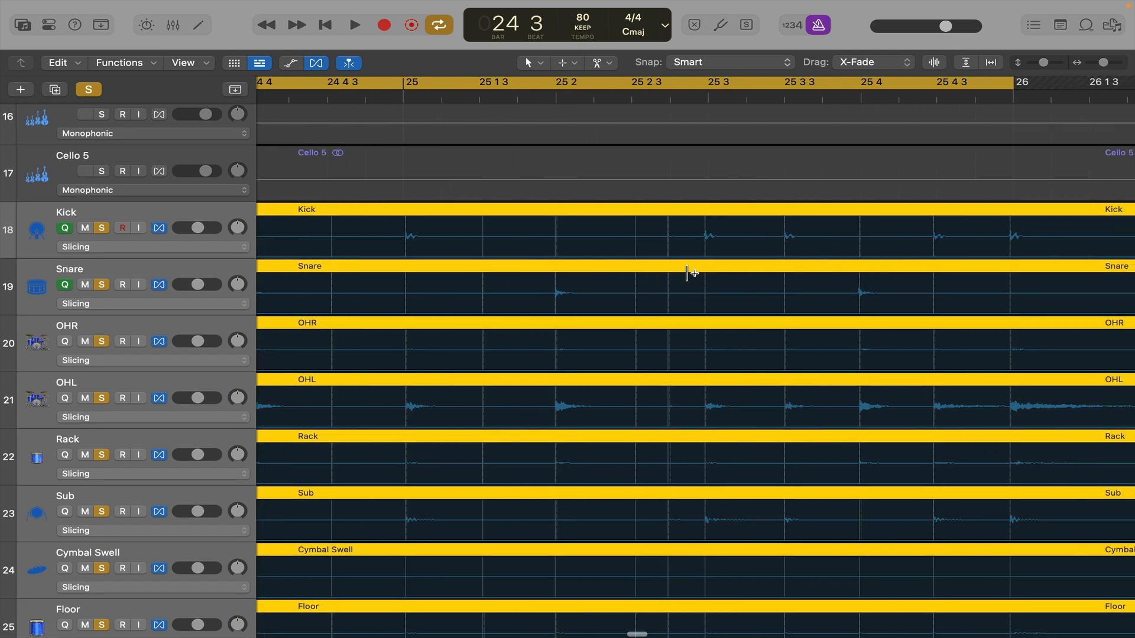
pyautogui.click(732, 97)
pyautogui.scroll(4, 754, 211)
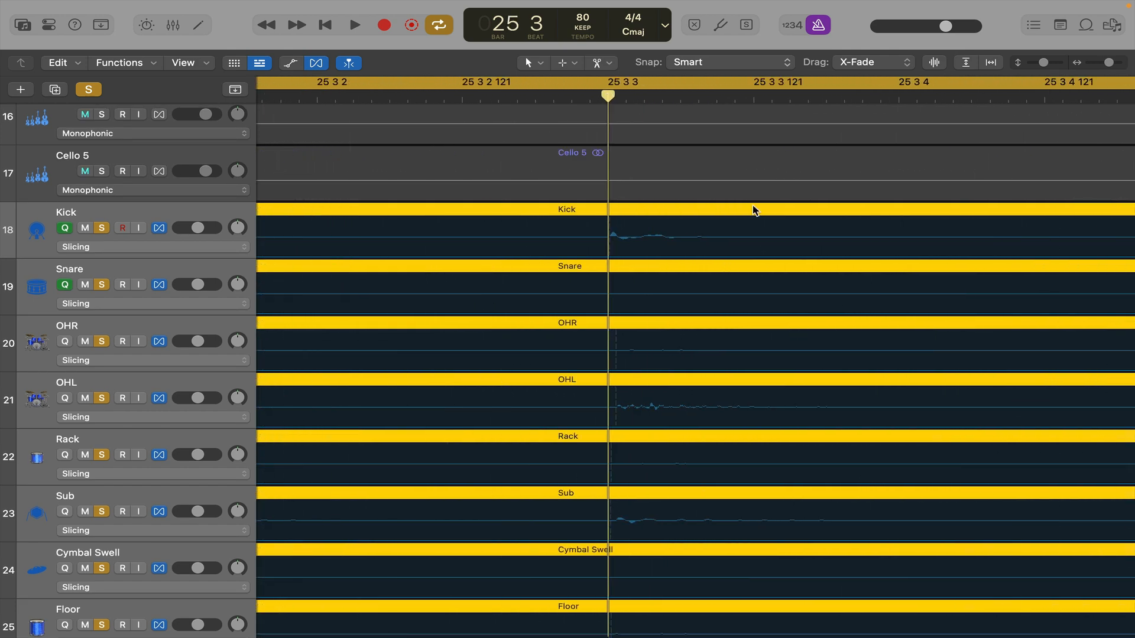
pyautogui.scroll(-8, 753, 210)
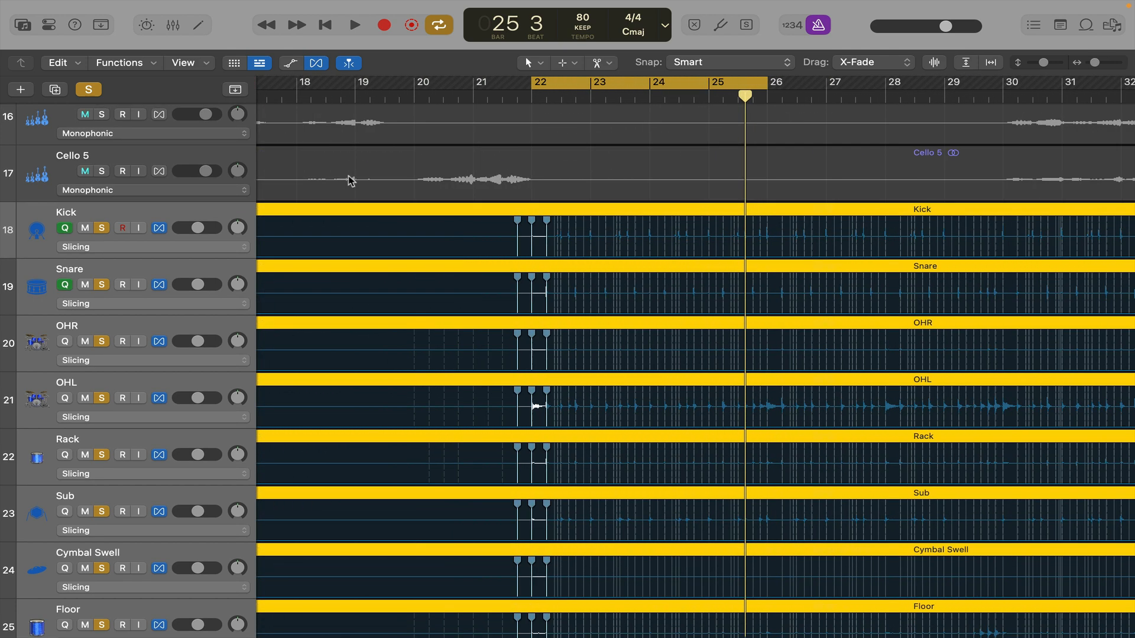
pyautogui.press('space')
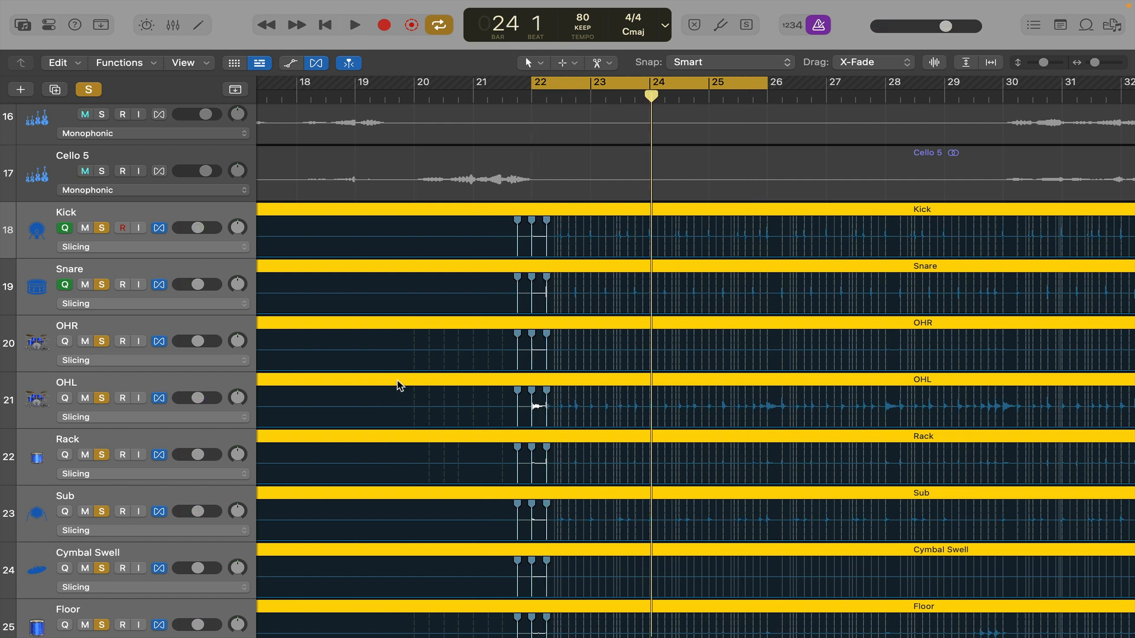
# - Clear the solo on all tracks and hide flex editing
pyautogui.click(88, 89)
pyautogui.click(320, 64)
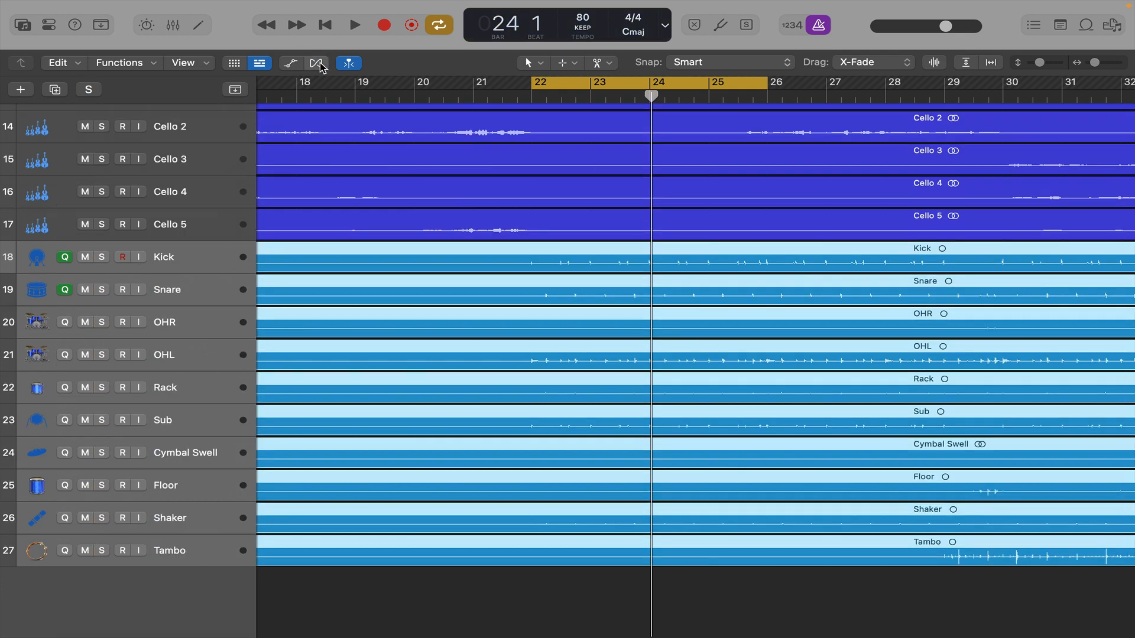
pyautogui.click(321, 63)
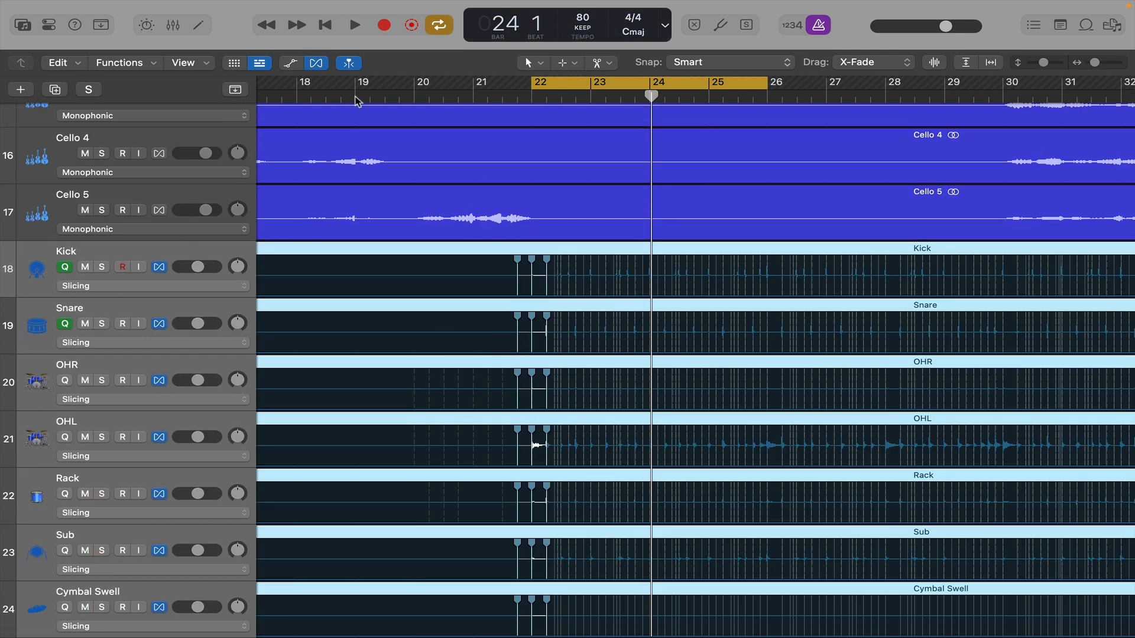
pyautogui.click(316, 63)
# - Place the playhead at bar 21 and move the Cymbal Swell track directly above Kick
pyautogui.scroll(-3, 460, 249)
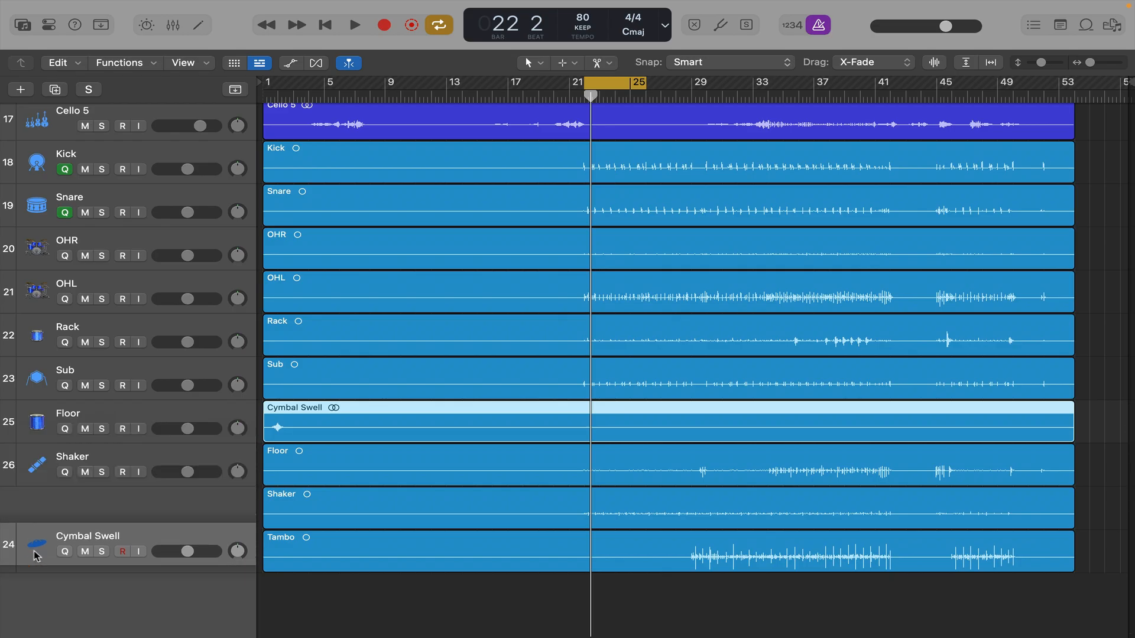
pyautogui.moveTo(33, 551); pyautogui.dragTo(36, 577)
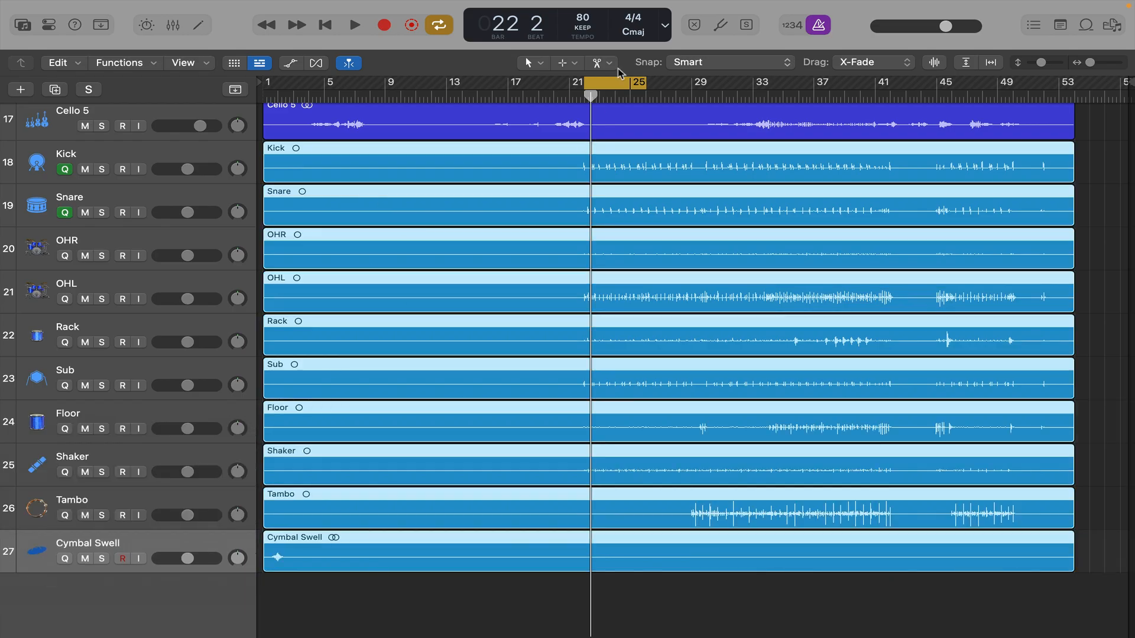
pyautogui.moveTo(591, 96)
pyautogui.mouseDown()
pyautogui.moveTo(553, 96)
pyautogui.moveTo(569, 97)
pyautogui.mouseUp()
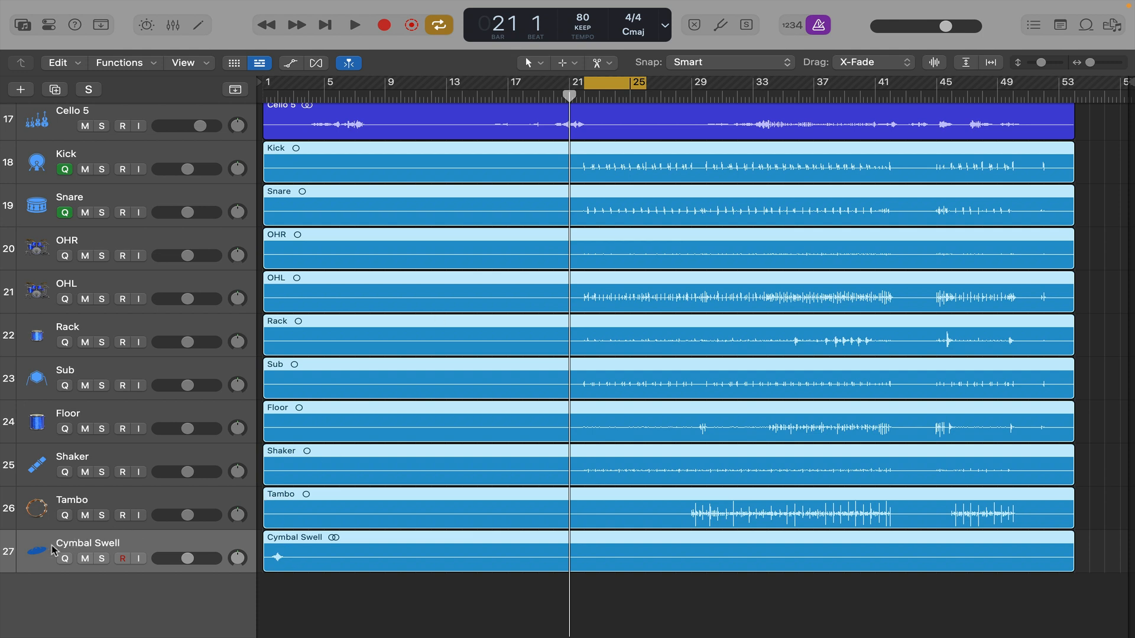
pyautogui.moveTo(52, 550); pyautogui.dragTo(47, 155)
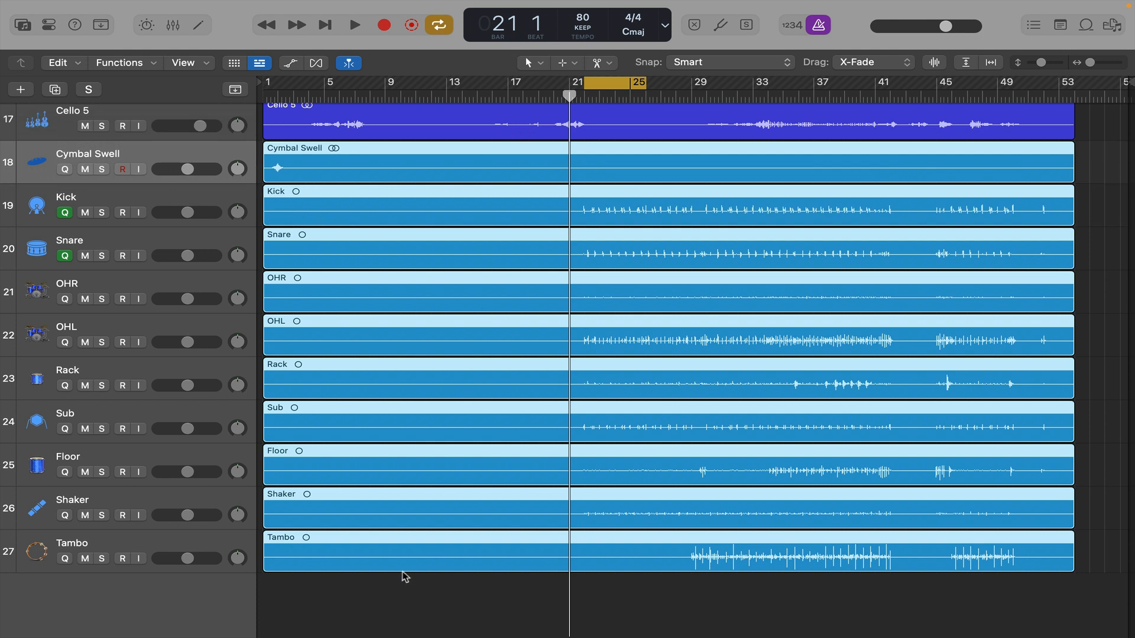
# - Delete the silent section between about bars 3 and 20 across all tracks from Cymbal Swell to Tambo
pyautogui.click(574, 63)
pyautogui.click(574, 63)
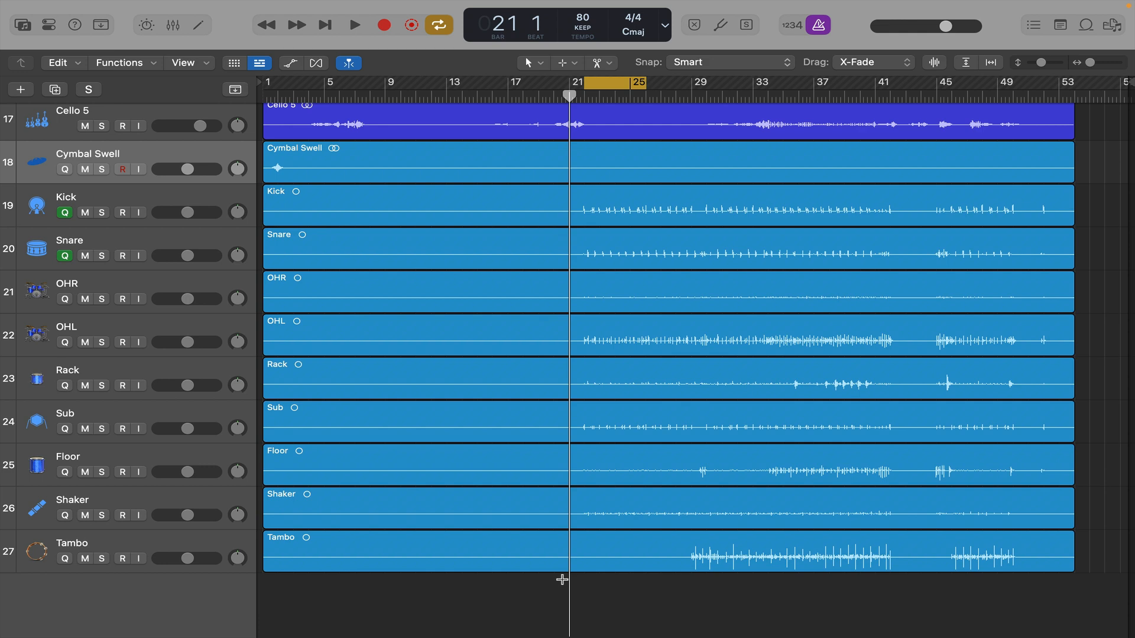
pyautogui.moveTo(562, 580); pyautogui.dragTo(300, 189)
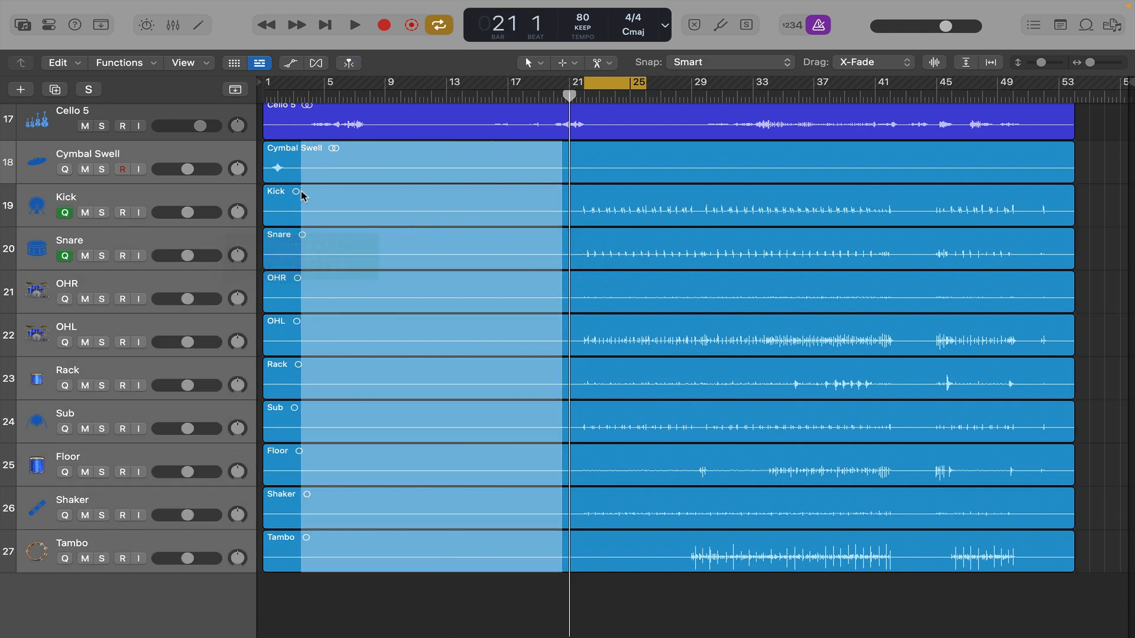
pyautogui.press('Delete')
# - Try to delete the short leftover opening regions from Kick to Tambo while keeping the Cymbal Swell opening region
pyautogui.moveTo(299, 578); pyautogui.dragTo(258, 207)
pyautogui.press('Delete')
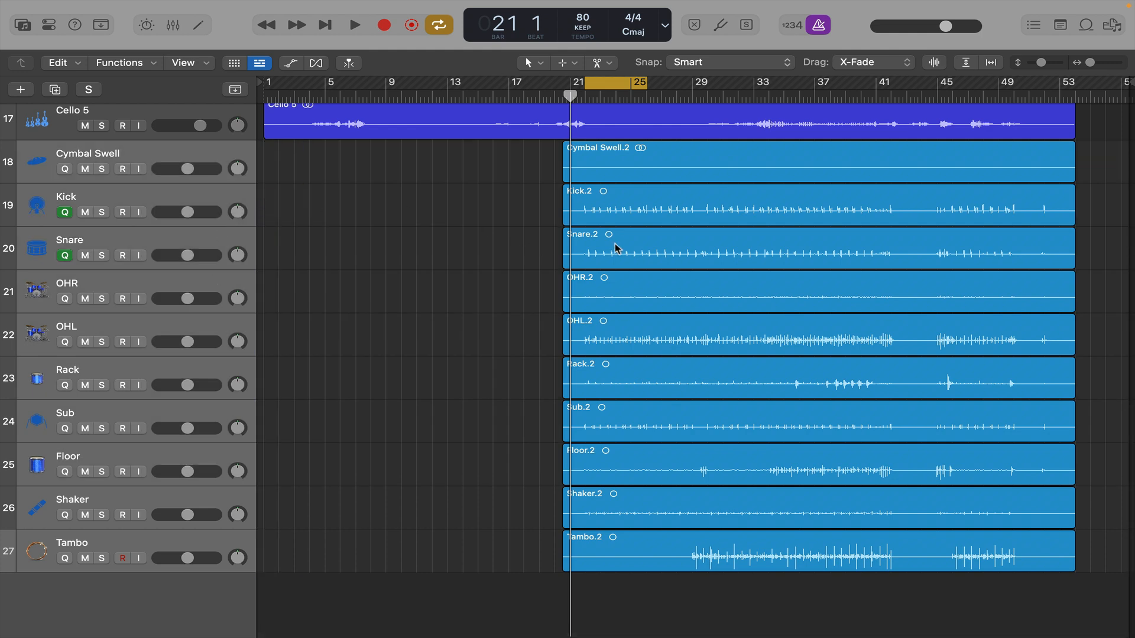
pyautogui.press('super+z')
pyautogui.press('super+z')
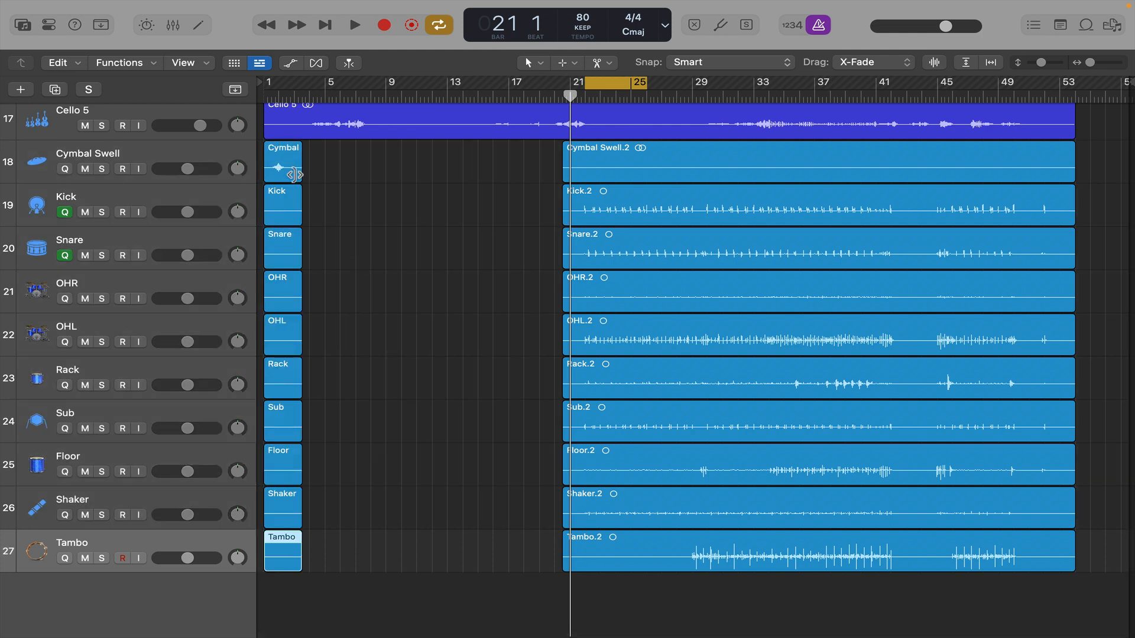
pyautogui.moveTo(334, 593); pyautogui.dragTo(269, 220)
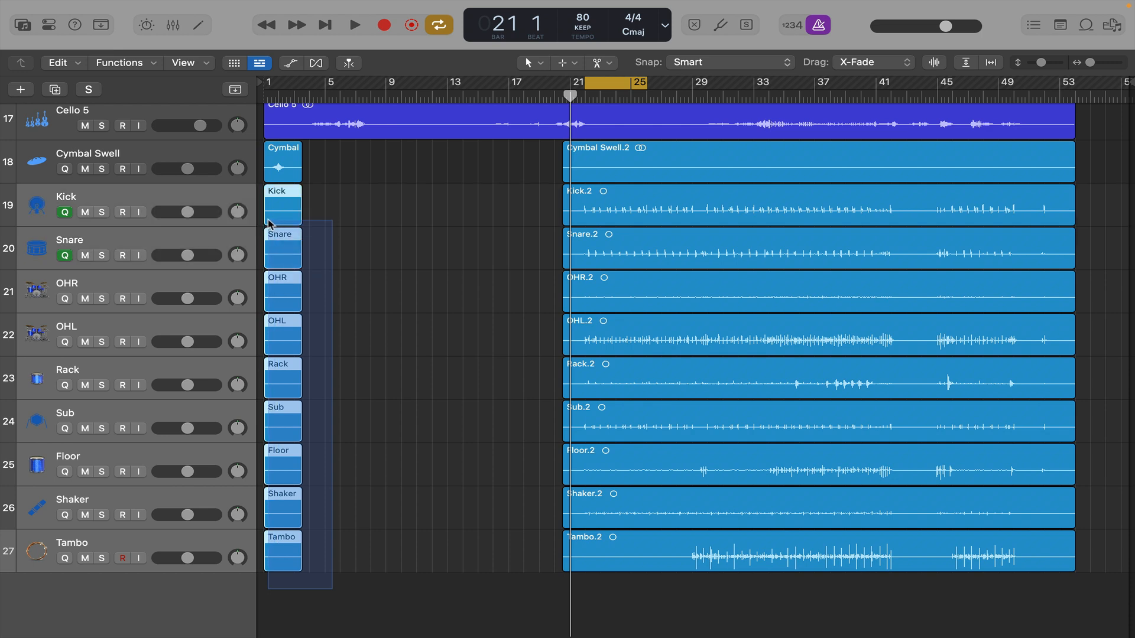
pyautogui.press('Delete')
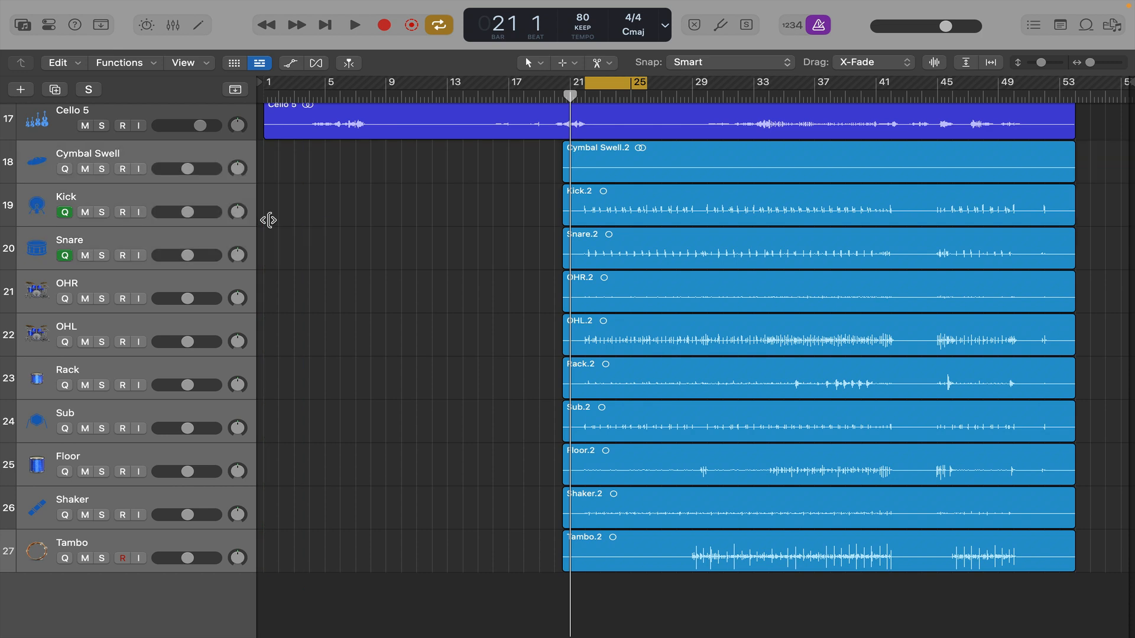
# - Remove the Cymbal Swell channel from the Drums group by setting it to No Group
pyautogui.press('x')
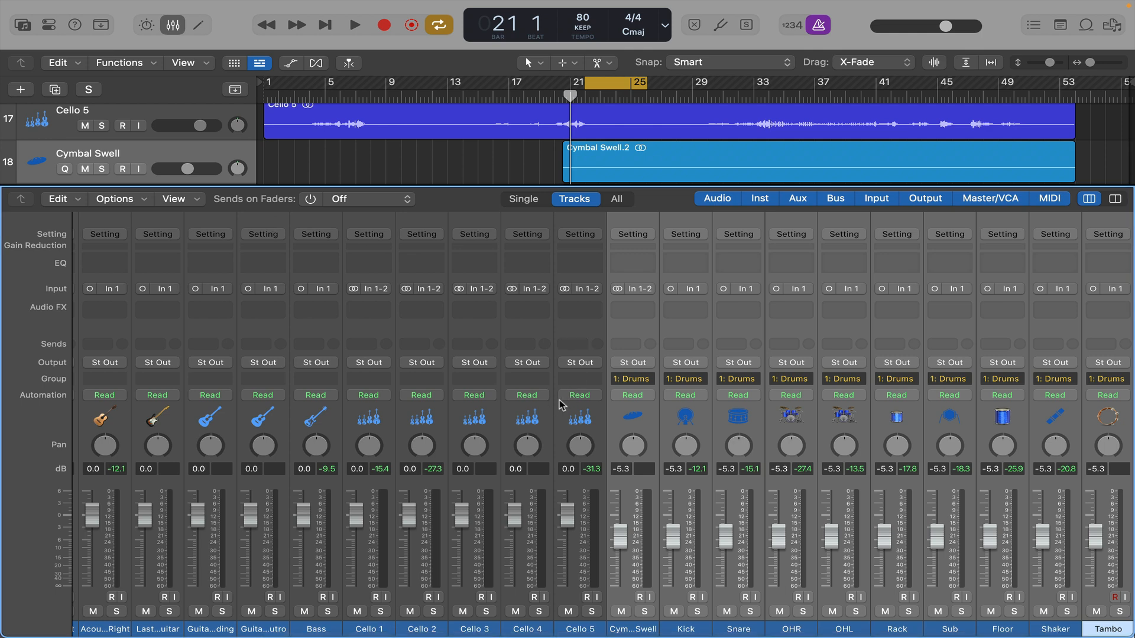
pyautogui.click(641, 381)
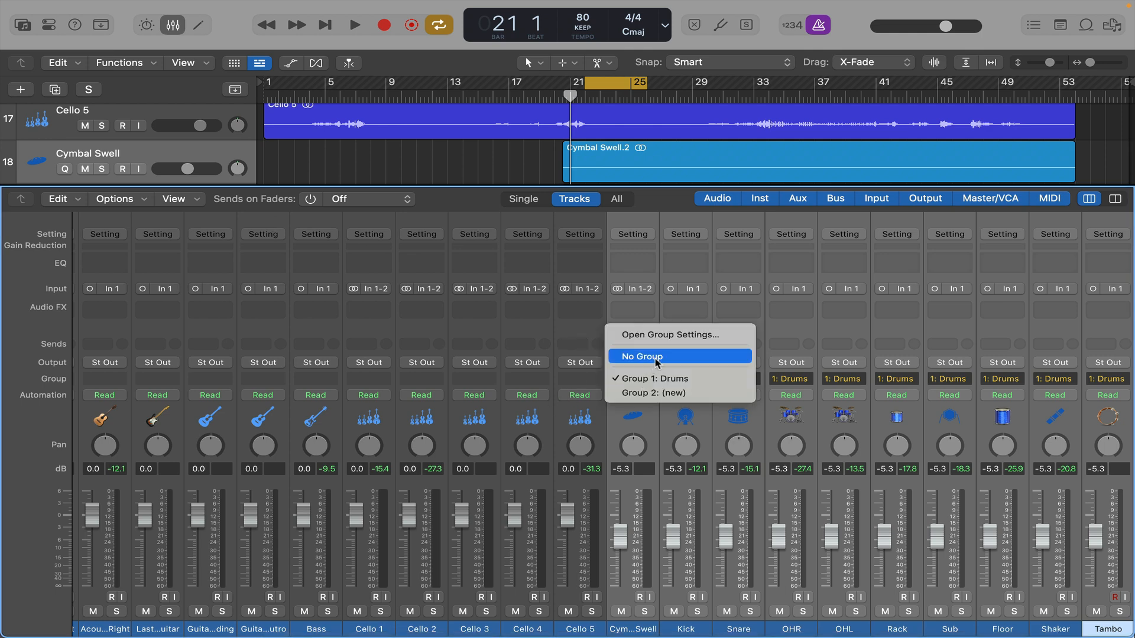
pyautogui.click(663, 357)
pyautogui.press('x')
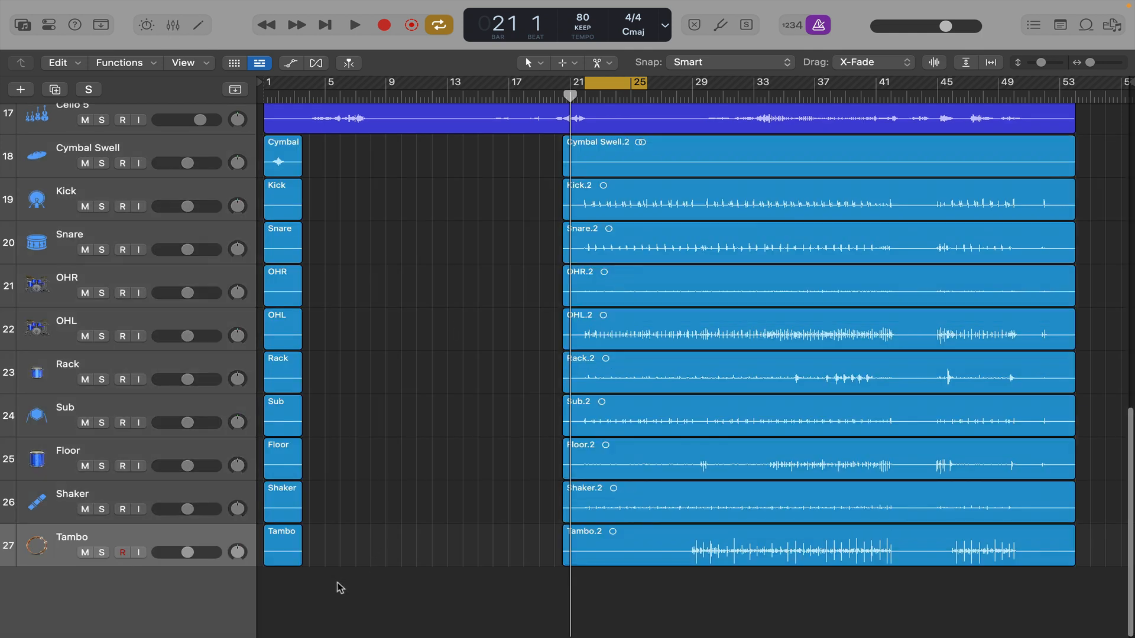
# - Delete the short opening regions from Kick to Tambo and the empty Cymbal Swell region that starts around bar 20
pyautogui.moveTo(337, 582); pyautogui.dragTo(285, 203)
pyautogui.press('Delete')
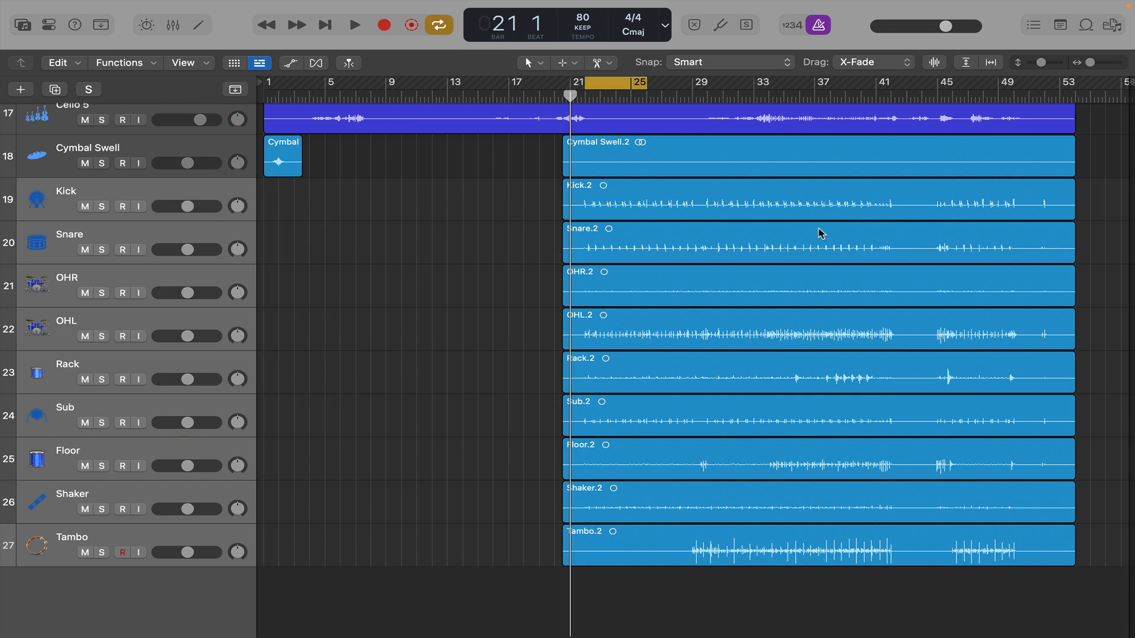
pyautogui.click(784, 174)
pyautogui.press('Delete')
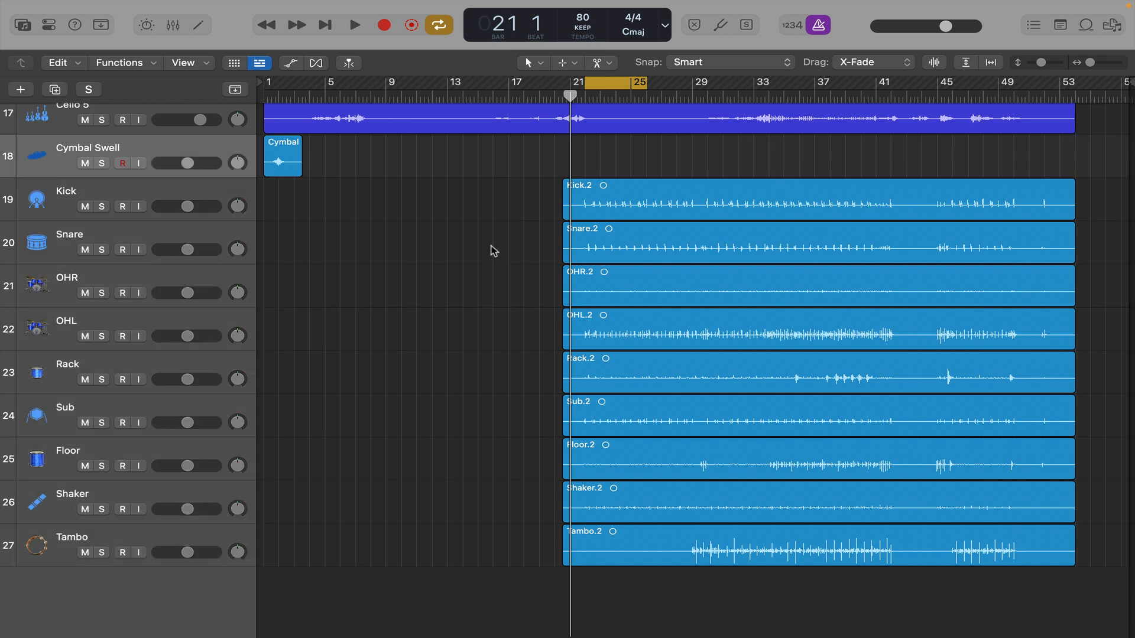
# - Delete the silence before bar 33 beat 3 and after bar 42 beat 3 on the Lead Vocal - Bridge track
pyautogui.scroll(3, 492, 251)
pyautogui.scroll(2, 491, 249)
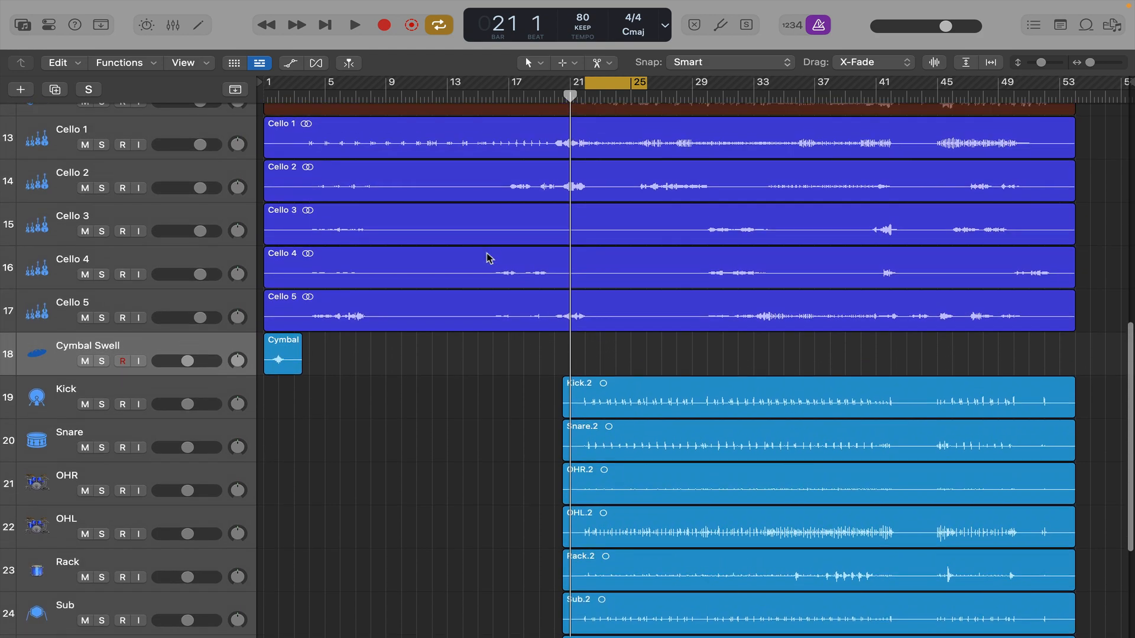
pyautogui.scroll(4, 480, 269)
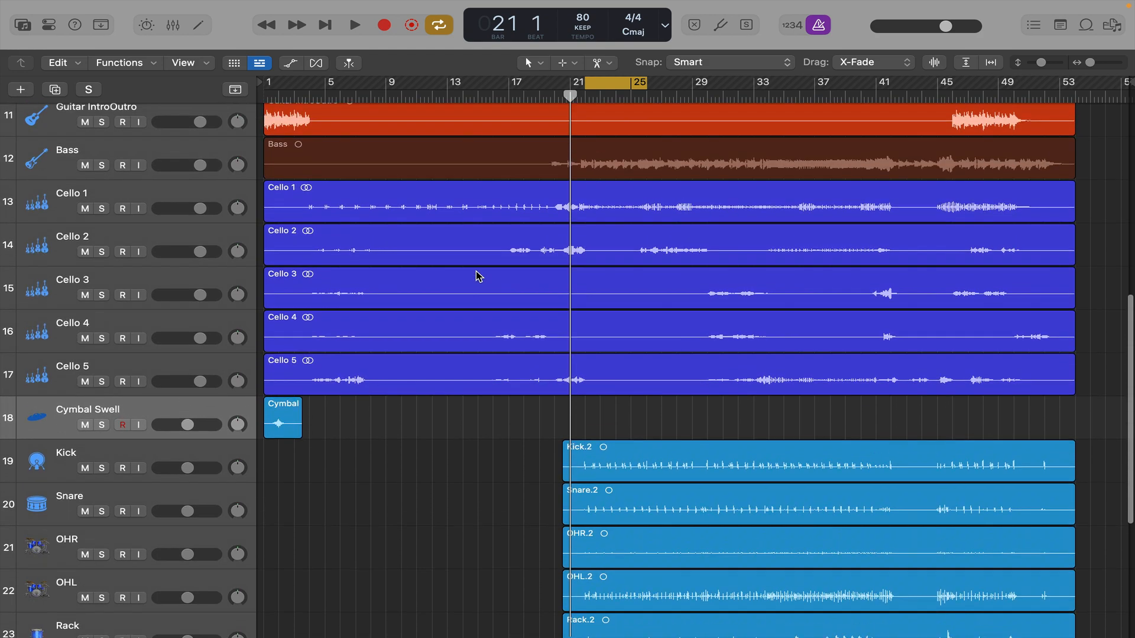
pyautogui.scroll(12, 479, 275)
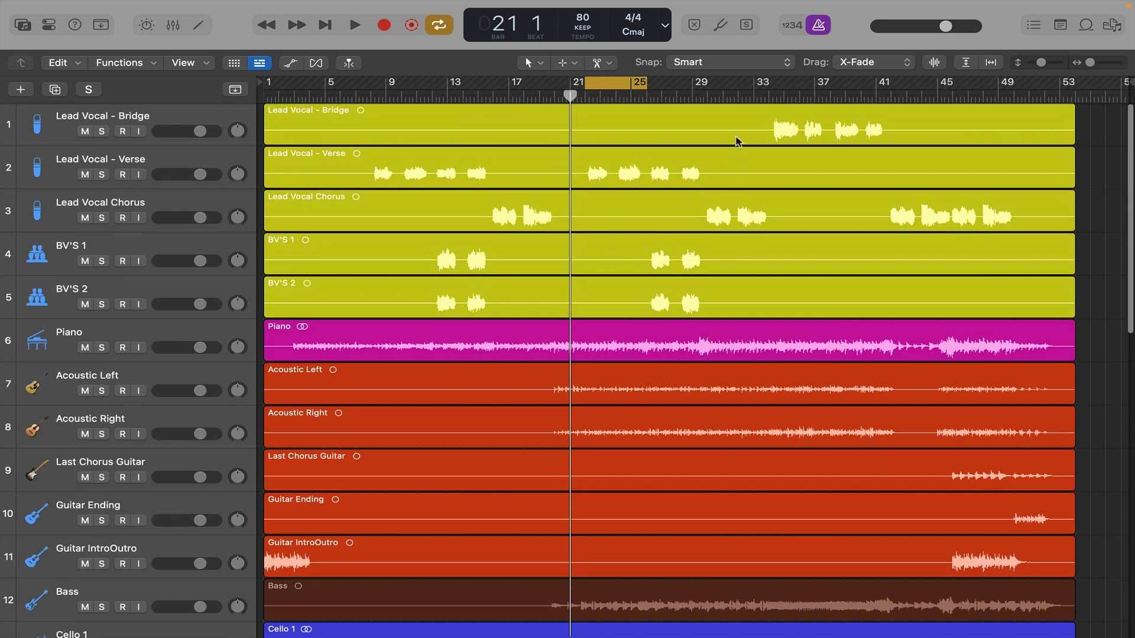
pyautogui.moveTo(757, 136); pyautogui.dragTo(253, 131)
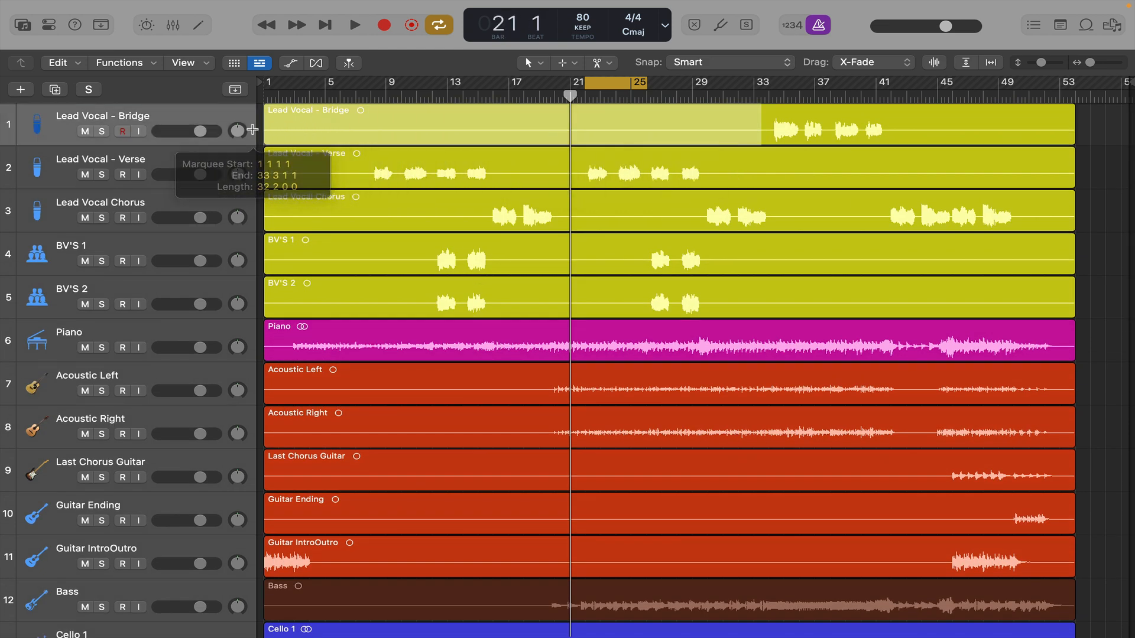
pyautogui.press('Delete')
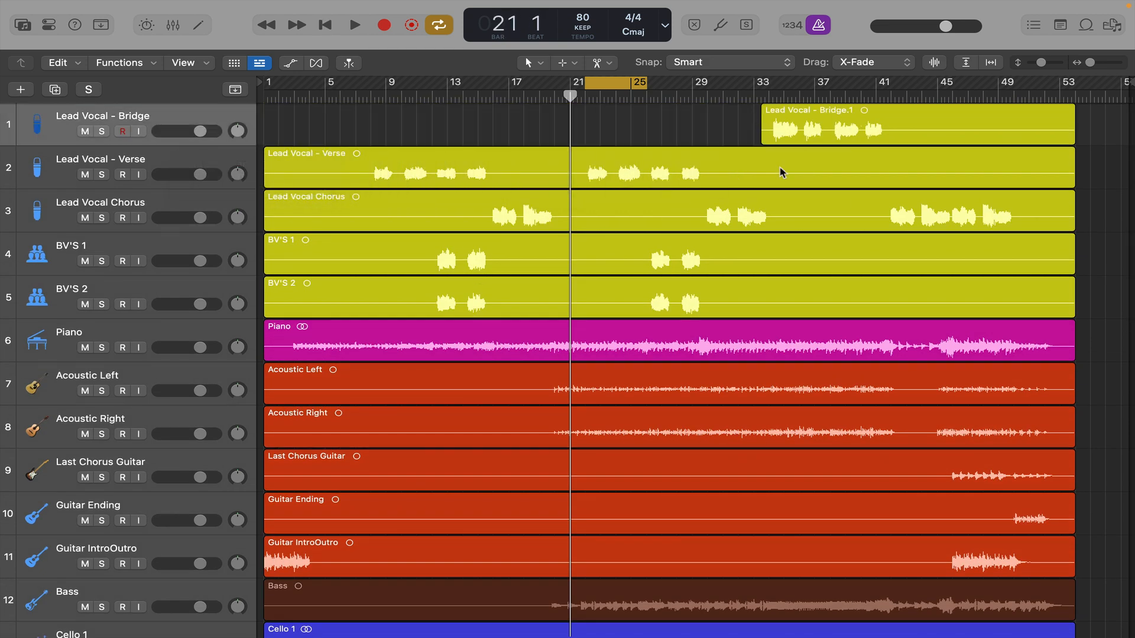
pyautogui.moveTo(905, 136); pyautogui.dragTo(1096, 140)
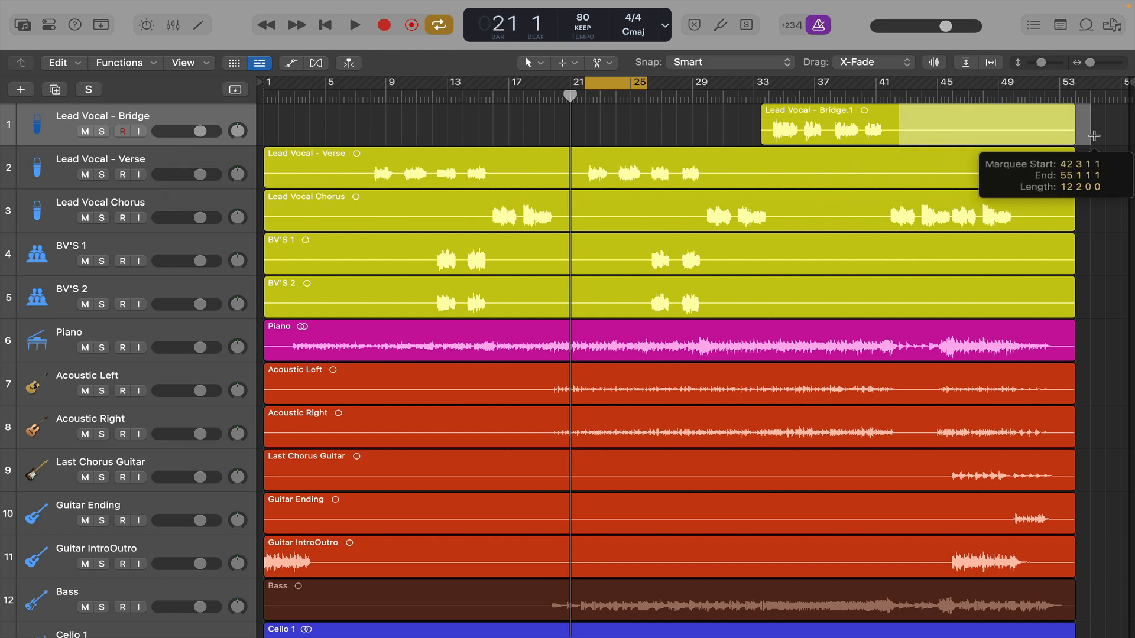
pyautogui.press('Delete')
# - Delete the silence before, between and after the two sung passages on the Lead Vocal - Verse track
pyautogui.moveTo(720, 181); pyautogui.dragTo(1100, 177)
pyautogui.press('Delete')
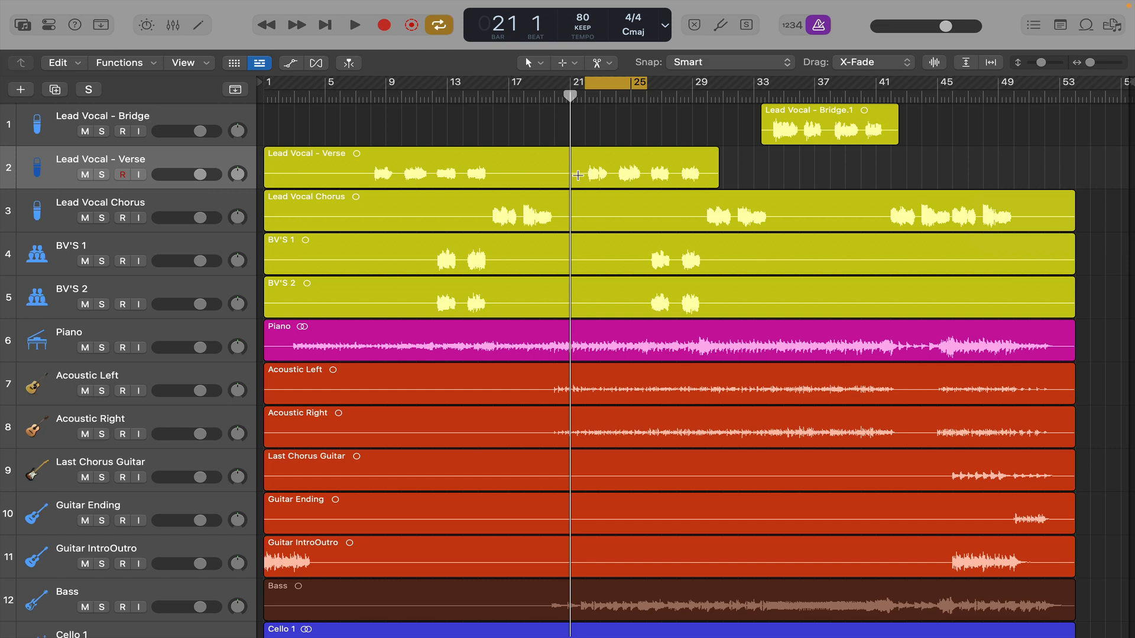
pyautogui.moveTo(578, 176); pyautogui.dragTo(501, 178)
pyautogui.press('Delete')
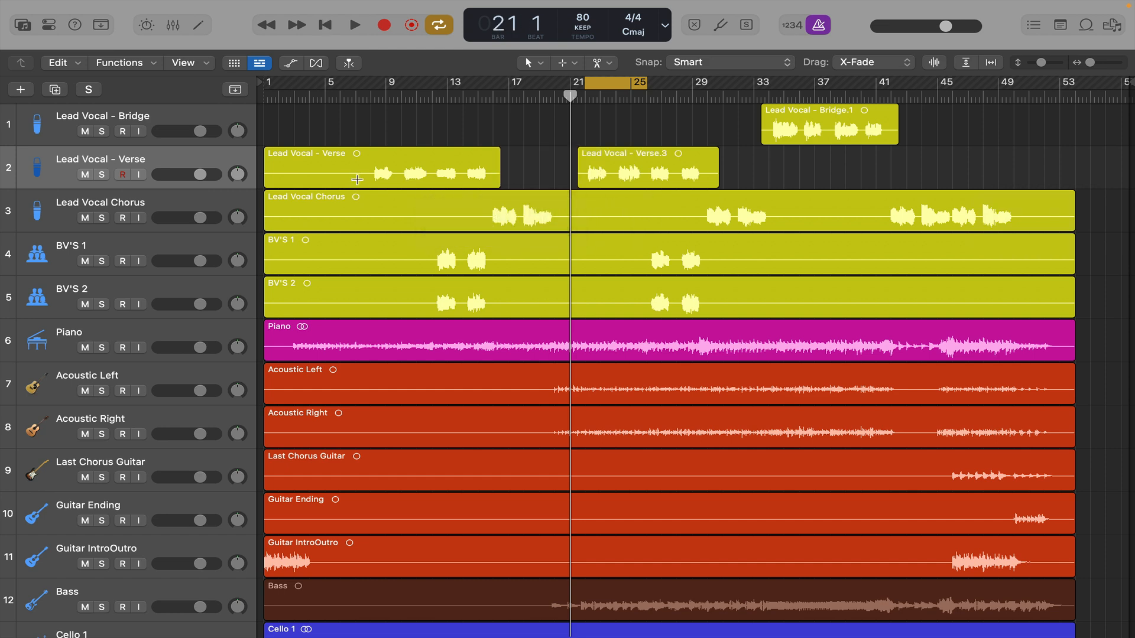
pyautogui.moveTo(371, 179); pyautogui.dragTo(253, 175)
pyautogui.press('Delete')
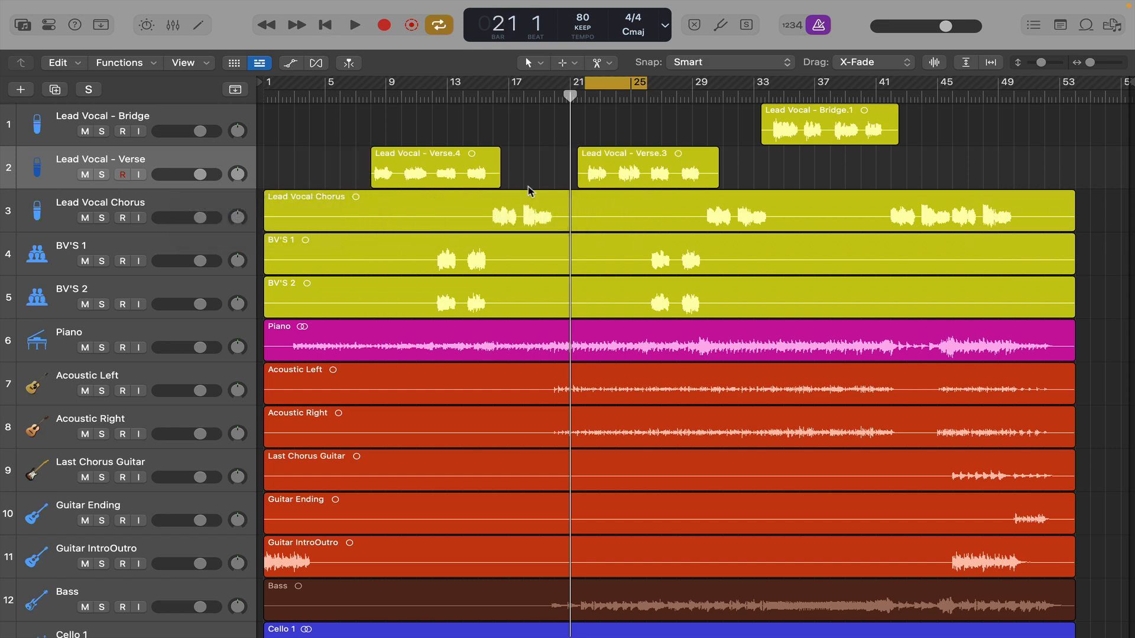
# - Delete the silent sections around the three sung passages on Lead Vocal Chorus, including before bar 15 and from bar 34 to 40
pyautogui.moveTo(483, 223); pyautogui.dragTo(248, 224)
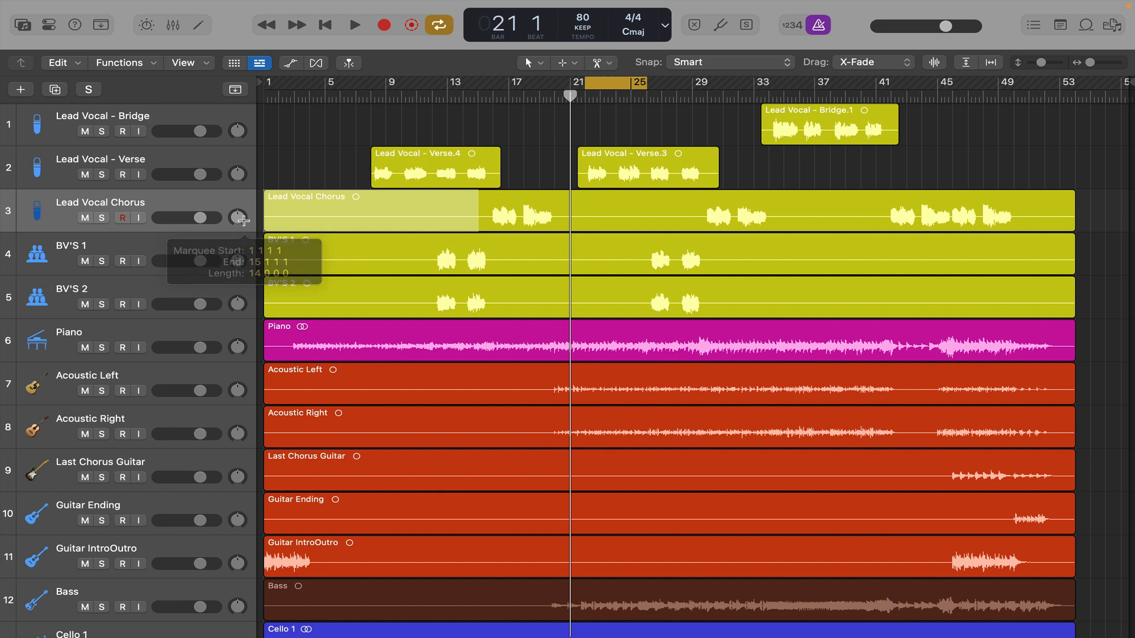
pyautogui.press('Delete')
pyautogui.moveTo(562, 225); pyautogui.dragTo(1038, 213)
pyautogui.press('Delete')
pyautogui.scroll(5, 795, 211)
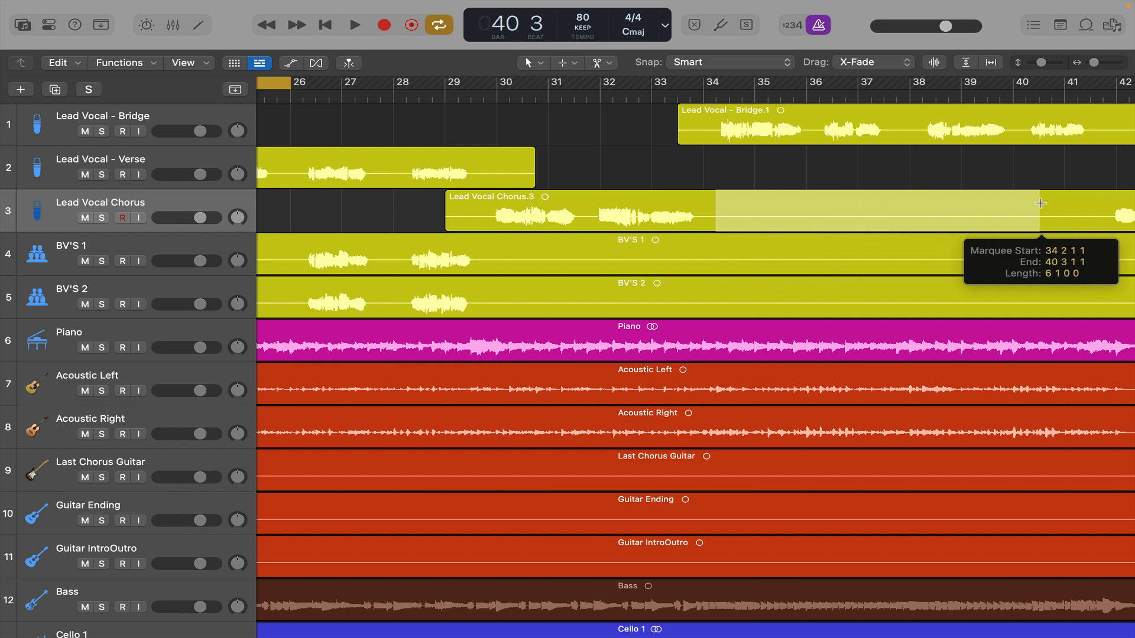
pyautogui.press('Delete')
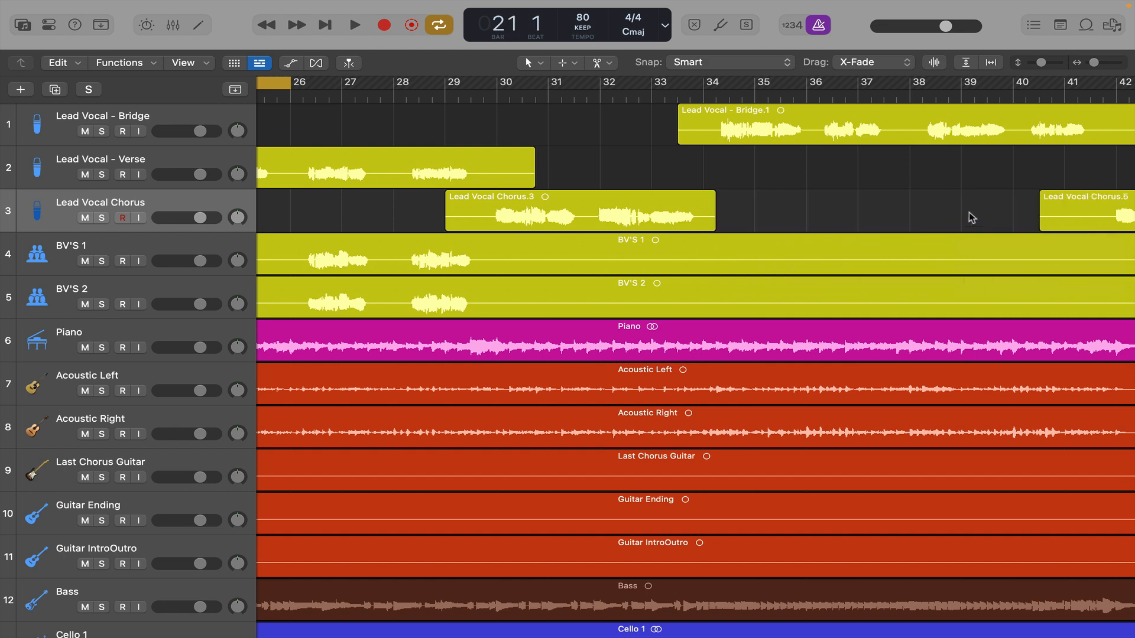
# - Delete the silence before, between and after the two backing vocal passages on BV'S 1 and BV'S 2, including everything from bar 31 onward
pyautogui.press('z')
pyautogui.moveTo(717, 308); pyautogui.dragTo(1091, 272)
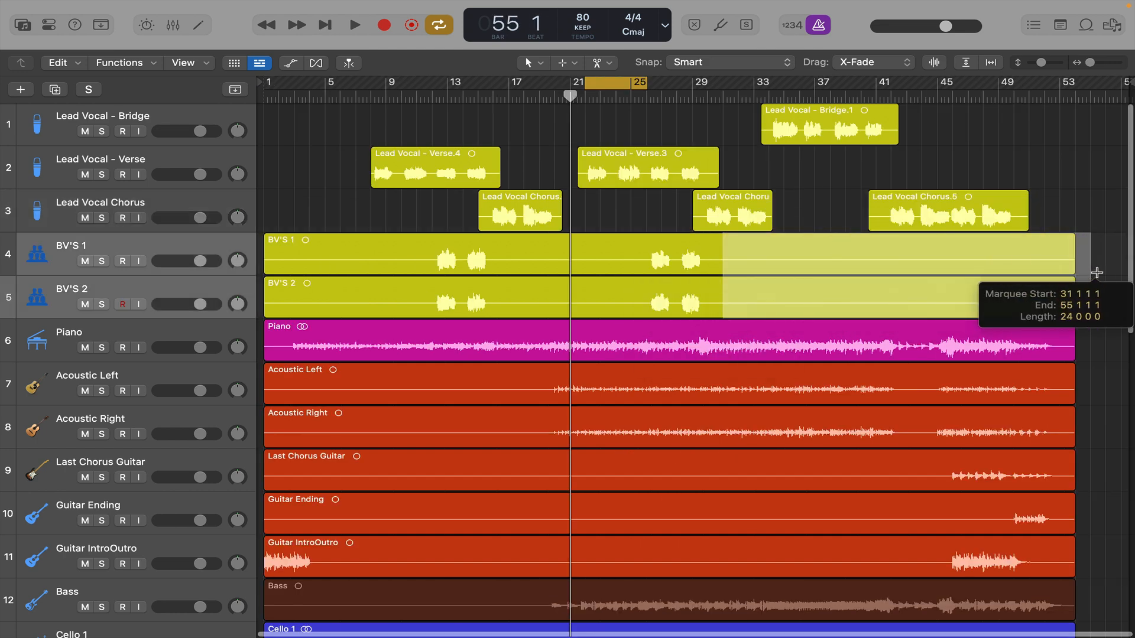
pyautogui.press('Delete')
pyautogui.moveTo(636, 302); pyautogui.dragTo(511, 269)
pyautogui.press('Delete')
pyautogui.moveTo(291, 244); pyautogui.dragTo(264, 246)
pyautogui.press('Delete')
# - Delete the silent sections on the Acoustic Left, Acoustic Right, Last Chorus Guitar, Guitar Ending, Guitar IntroOutro and Bass tracks
pyautogui.scroll(-3, 473, 355)
pyautogui.moveTo(540, 354); pyautogui.dragTo(264, 316)
pyautogui.press('Delete')
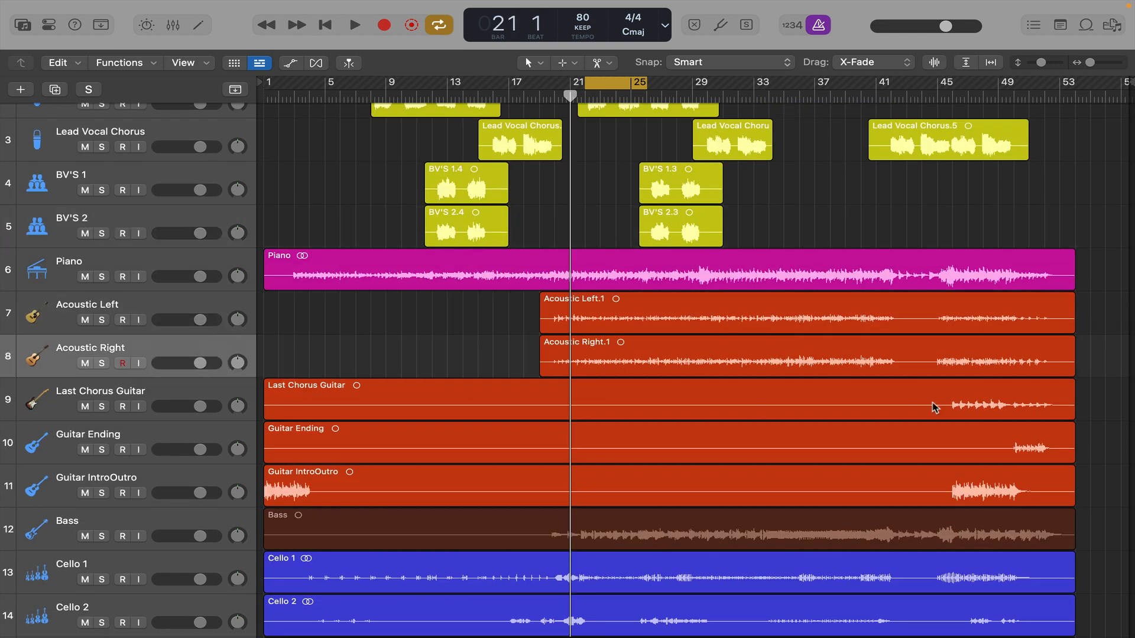
pyautogui.moveTo(936, 405); pyautogui.dragTo(264, 402)
pyautogui.press('Delete')
pyautogui.moveTo(1007, 443); pyautogui.dragTo(264, 413)
pyautogui.scroll(3, 413, 367)
# - Delete the silent section between about bars 8 and 15 on the Cello 2 to Cello 5 tracks
pyautogui.scroll(-4, 413, 367)
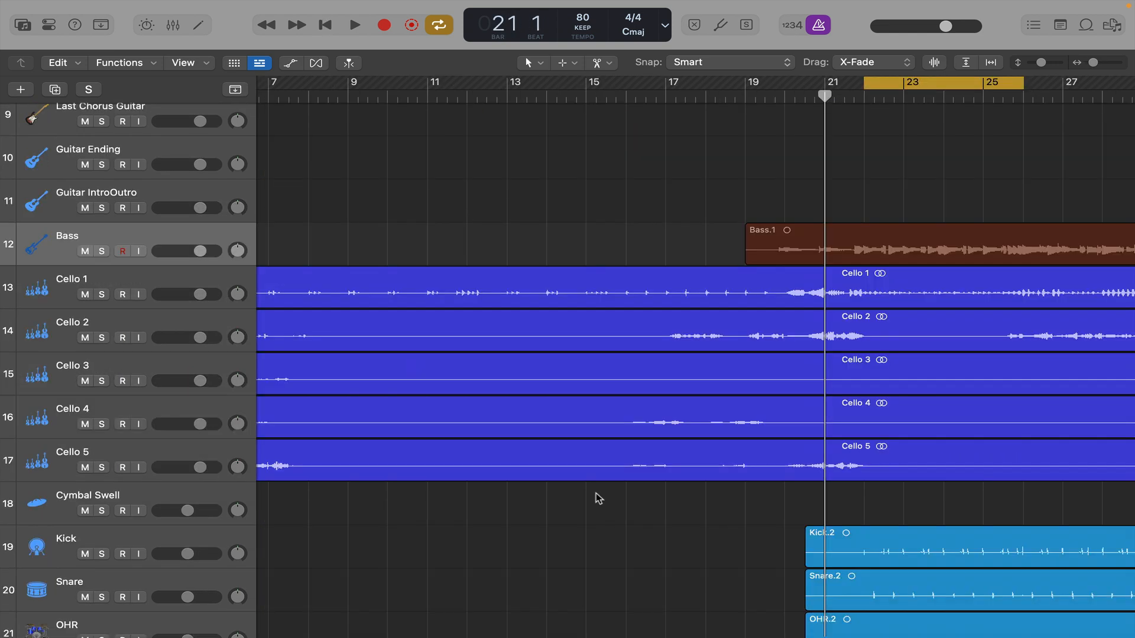
pyautogui.moveTo(597, 507); pyautogui.dragTo(325, 348)
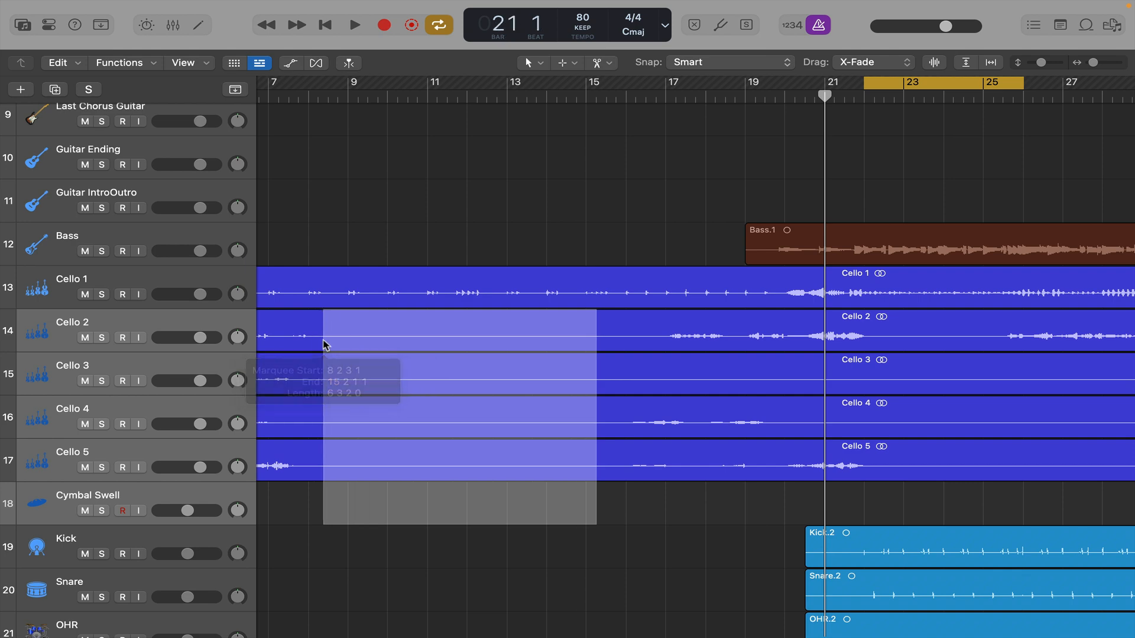
pyautogui.press('Delete')
# - Delete the silence from bar 20 to bar 29 on Cello 4 and between about bars 22 and 29 on Cello 5
pyautogui.scroll(-3, 679, 385)
pyautogui.moveTo(701, 417); pyautogui.dragTo(556, 426)
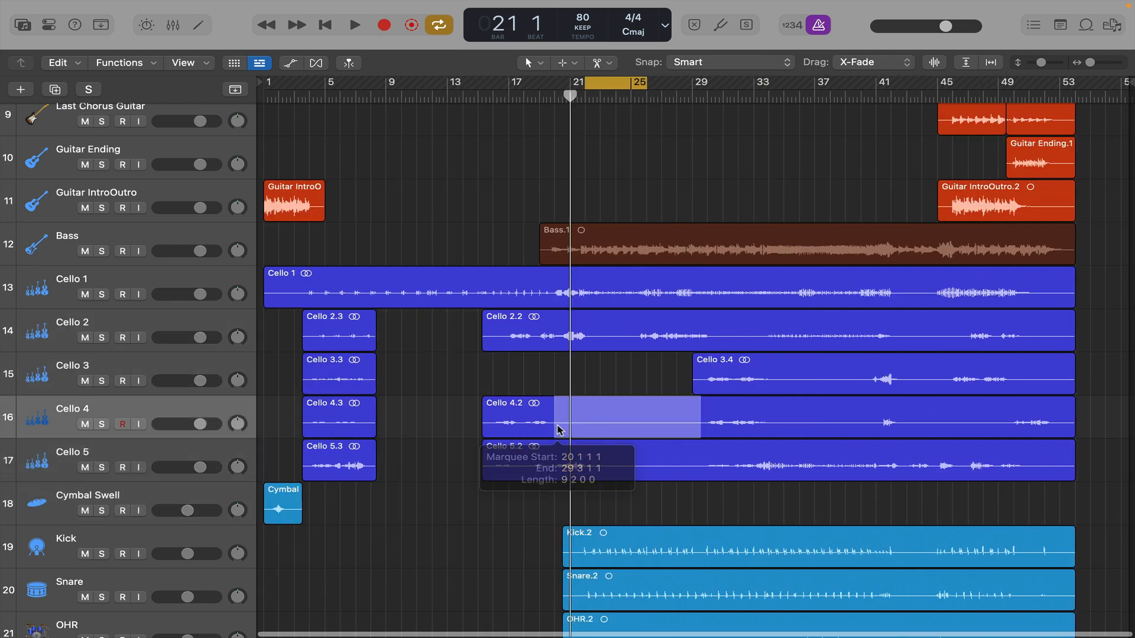
pyautogui.press('Delete')
pyautogui.moveTo(693, 470); pyautogui.dragTo(593, 467)
pyautogui.press('Delete')
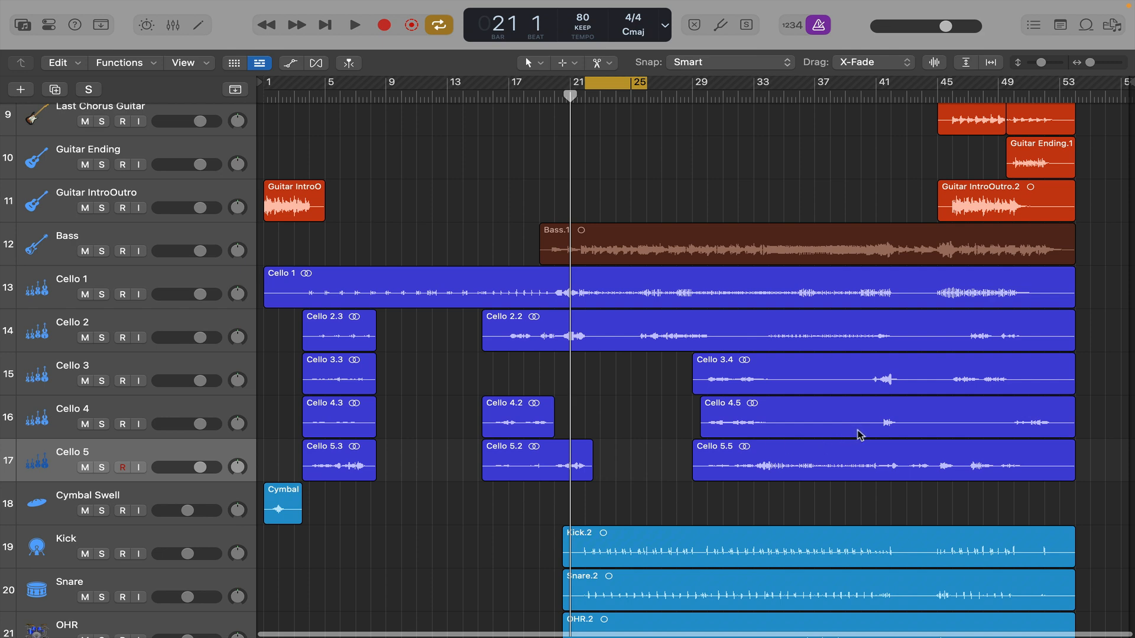
# - Delete the silence between about bars 35 and 40 on Cello 3 and Cello 4, and between about bars 43 and 49 on Cello 4
pyautogui.moveTo(858, 436); pyautogui.dragTo(785, 374)
pyautogui.press('Delete')
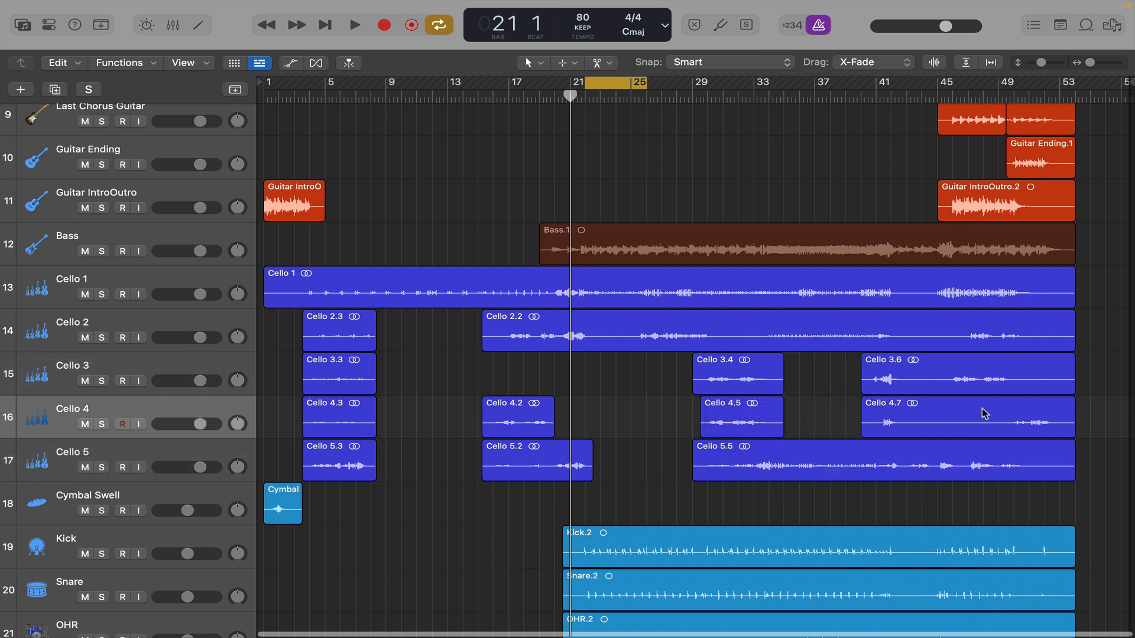
pyautogui.moveTo(1006, 425); pyautogui.dragTo(907, 423)
pyautogui.press('Delete')
# - Delete the remaining silent gaps late in Cello 2 and Cello 3, plus the empty endings of Cello 1, Cello 2 and Cello 3
pyautogui.moveTo(1022, 380); pyautogui.dragTo(1097, 380)
pyautogui.press('Delete')
pyautogui.moveTo(945, 378); pyautogui.dragTo(906, 379)
pyautogui.press('Delete')
pyautogui.moveTo(1037, 378); pyautogui.dragTo(1083, 301)
pyautogui.press('Delete')
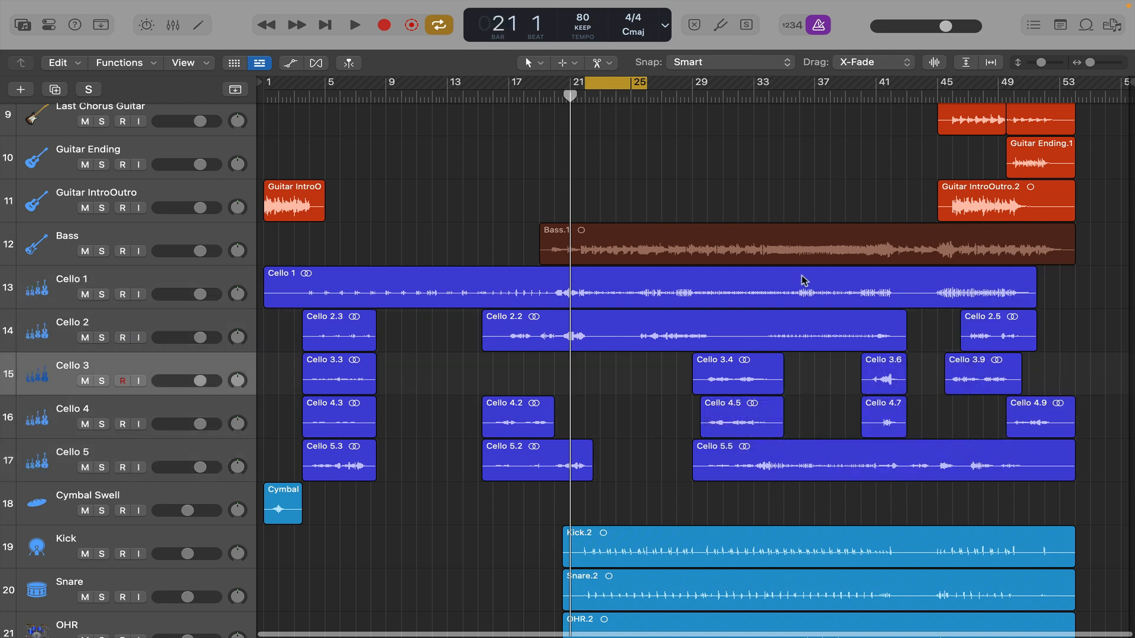
pyautogui.scroll(5, 803, 280)
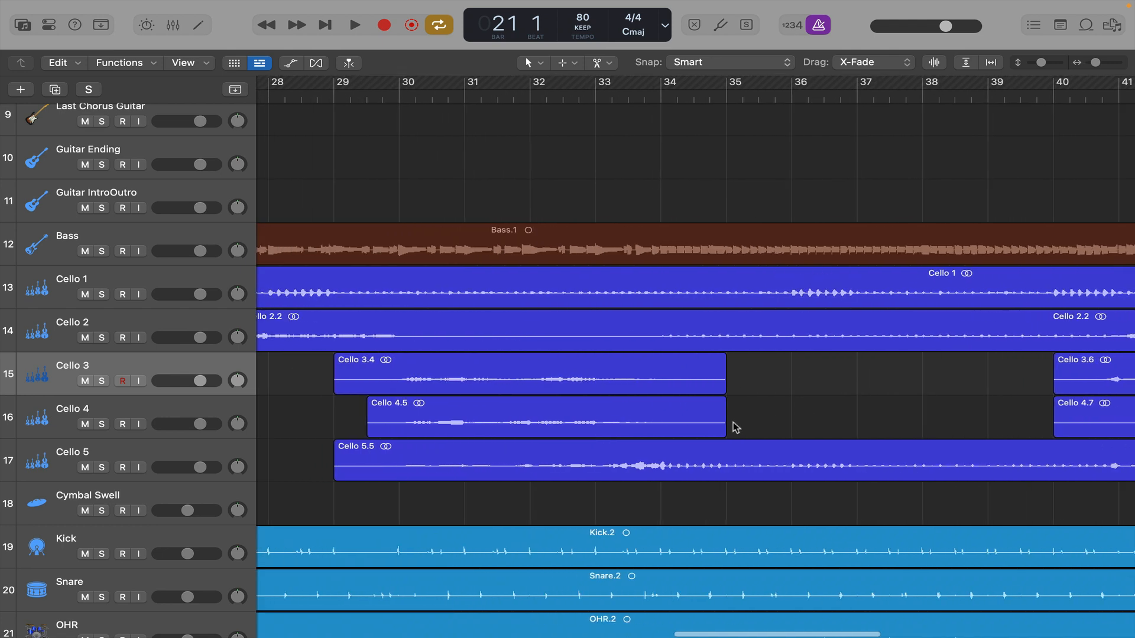
pyautogui.click(714, 426)
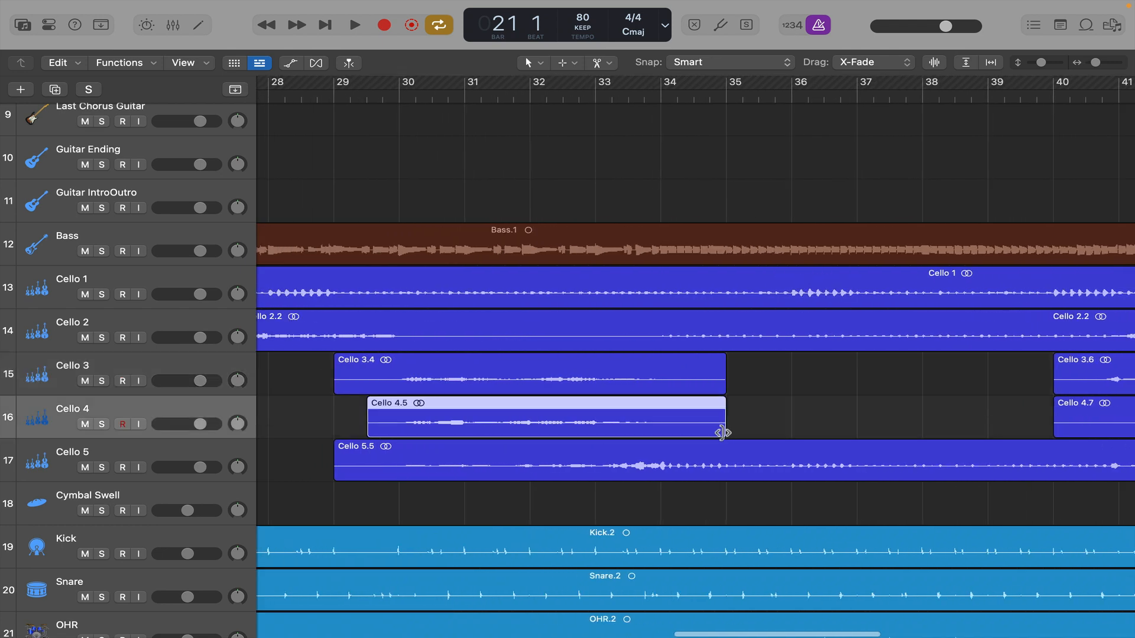
pyautogui.moveTo(723, 433)
pyautogui.mouseDown()
pyautogui.moveTo(930, 426)
pyautogui.moveTo(726, 429)
pyautogui.moveTo(799, 401)
pyautogui.moveTo(755, 401)
pyautogui.moveTo(725, 402)
pyautogui.moveTo(915, 424)
pyautogui.moveTo(725, 424)
pyautogui.mouseUp()
pyautogui.scroll(-5, 796, 406)
# - Delete the silent section between about bars 22 and 25 on the Cello 2 track
pyautogui.scroll(5, 638, 383)
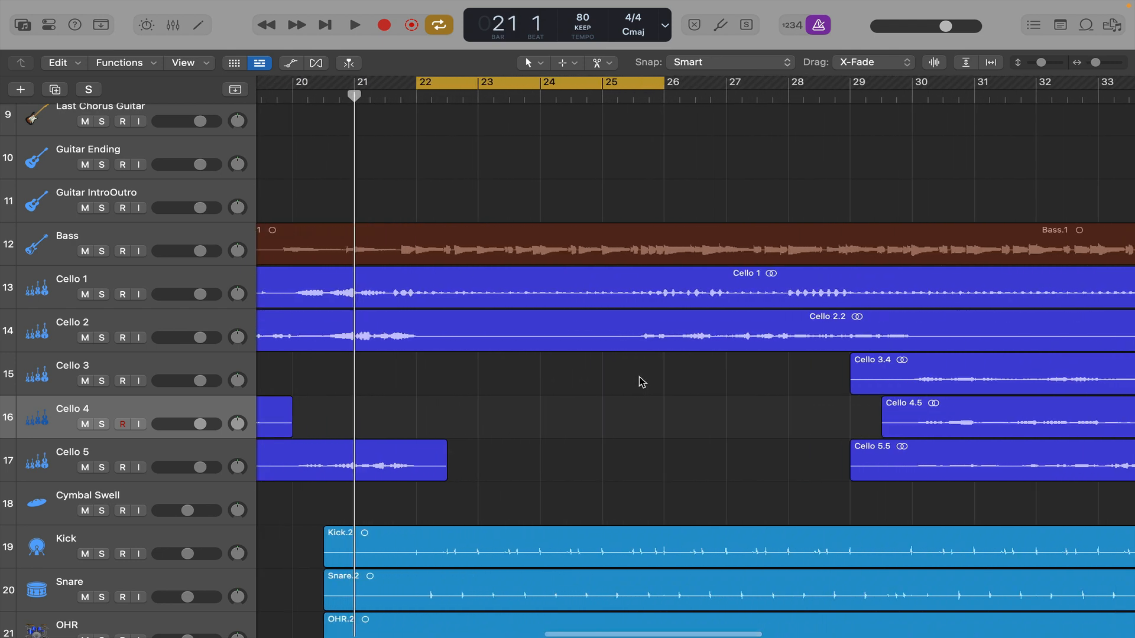
pyautogui.moveTo(631, 346); pyautogui.dragTo(431, 347)
pyautogui.press('Delete')
pyautogui.scroll(-5, 751, 349)
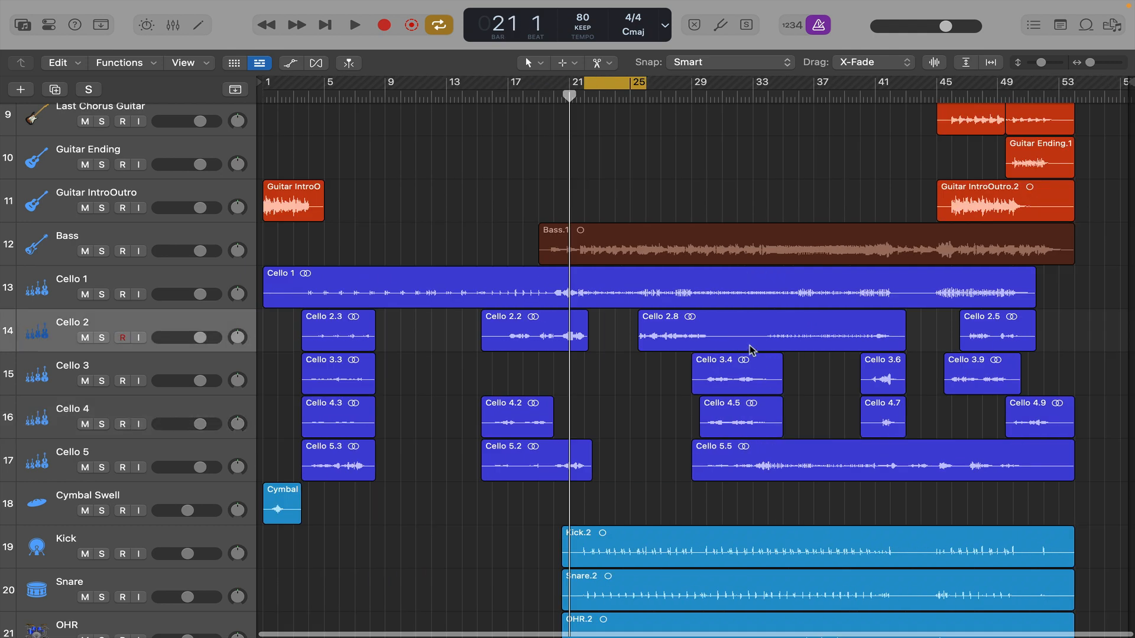
# - Delete the silence between about bars 30 and 33 on Cello 2 and between about bars 42 and 44 on Cello 1
pyautogui.moveTo(759, 341); pyautogui.dragTo(715, 341)
pyautogui.press('Delete')
pyautogui.moveTo(930, 297); pyautogui.dragTo(899, 299)
pyautogui.press('Delete')
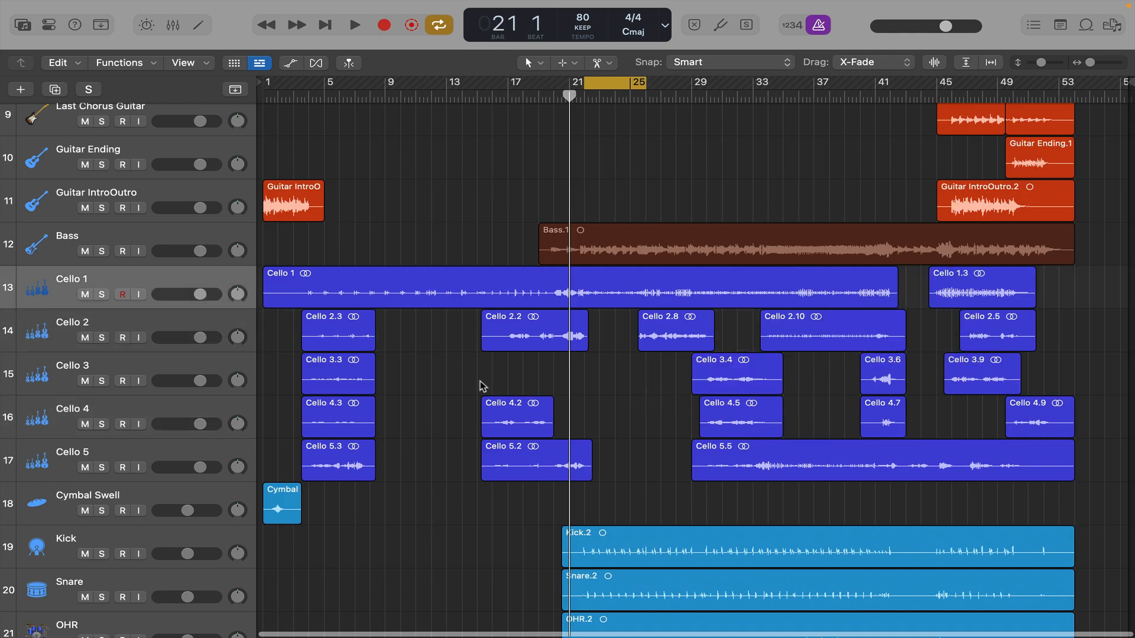
pyautogui.scroll(-5, 481, 385)
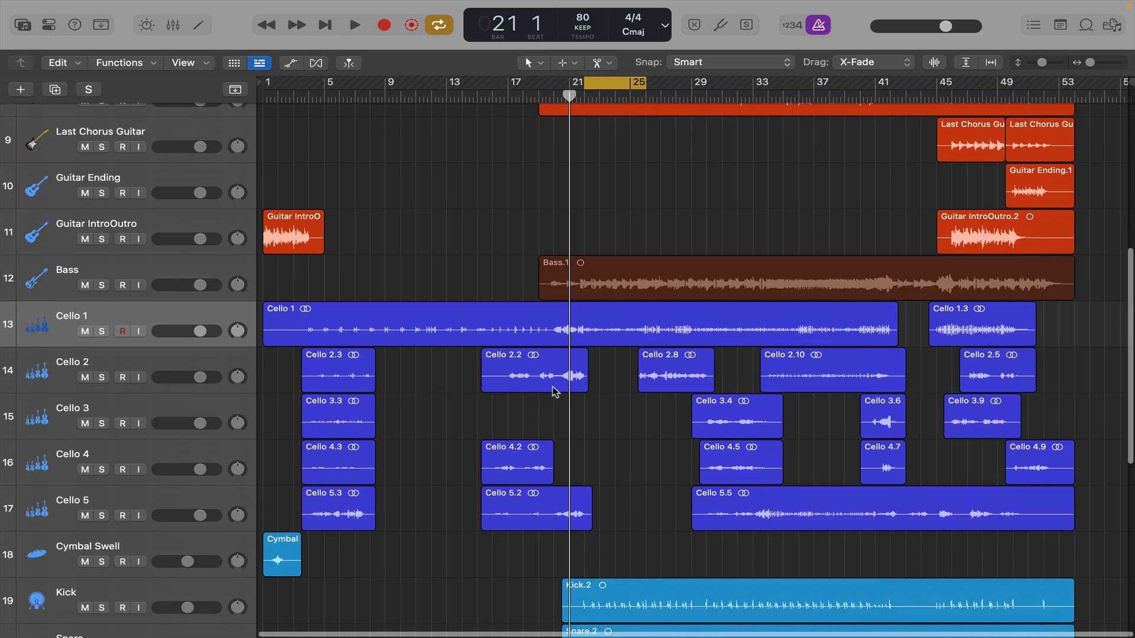
# - Using the Fade Tool, add a short fade-out to the end of the Cello 2 region that finishes just after bar 22
pyautogui.scroll(5, 556, 387)
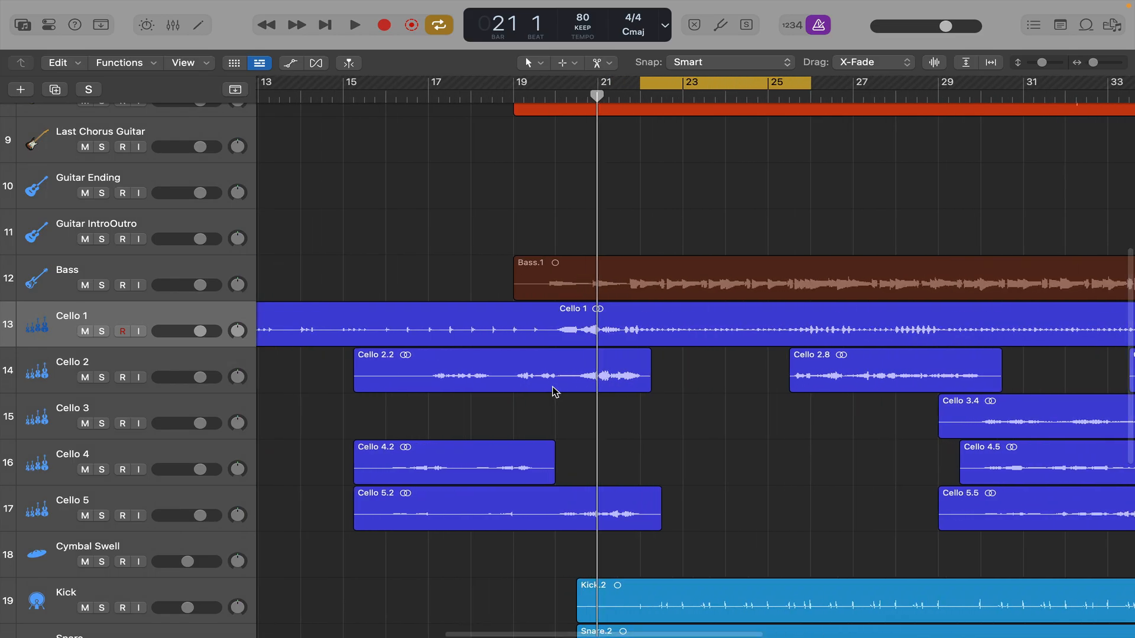
pyautogui.click(541, 63)
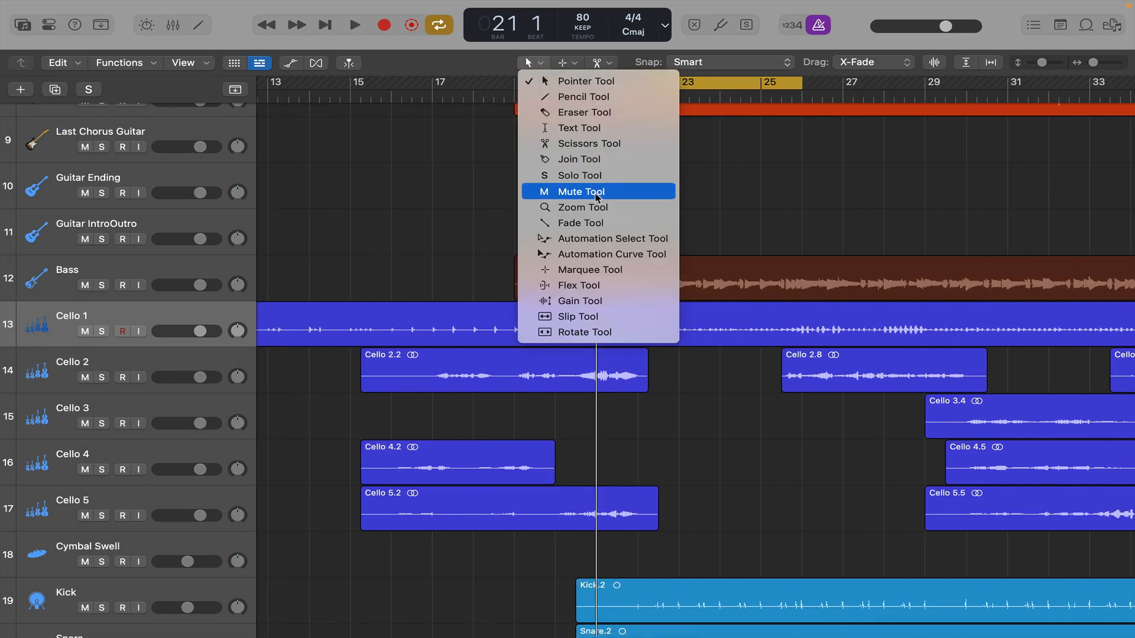
pyautogui.click(608, 223)
pyautogui.scroll(3, 674, 371)
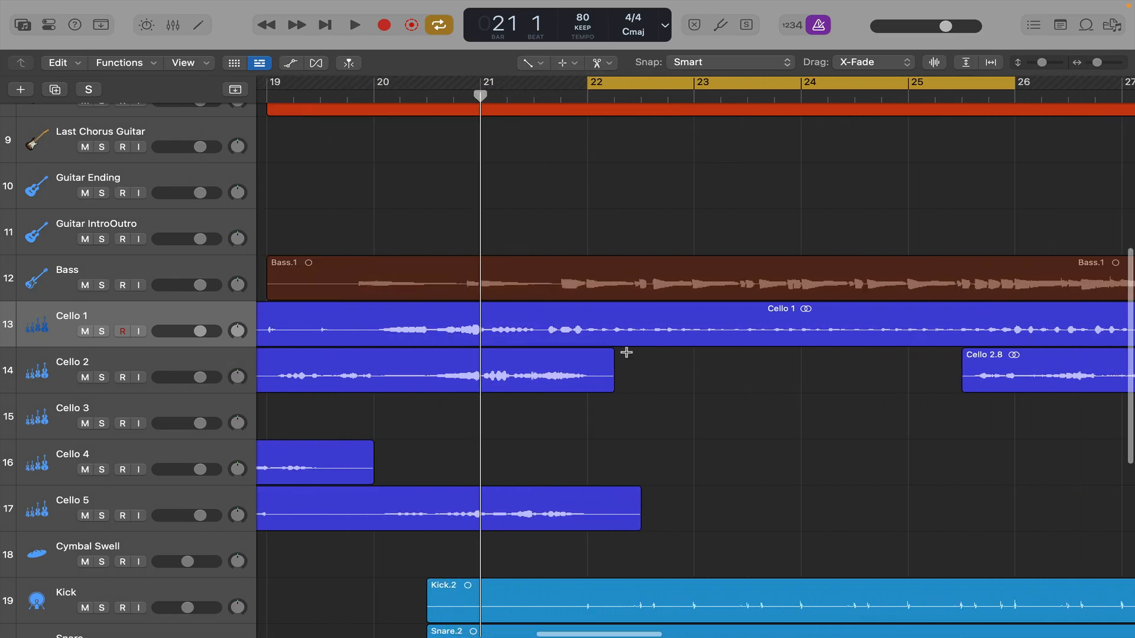
pyautogui.moveTo(612, 352); pyautogui.dragTo(596, 353)
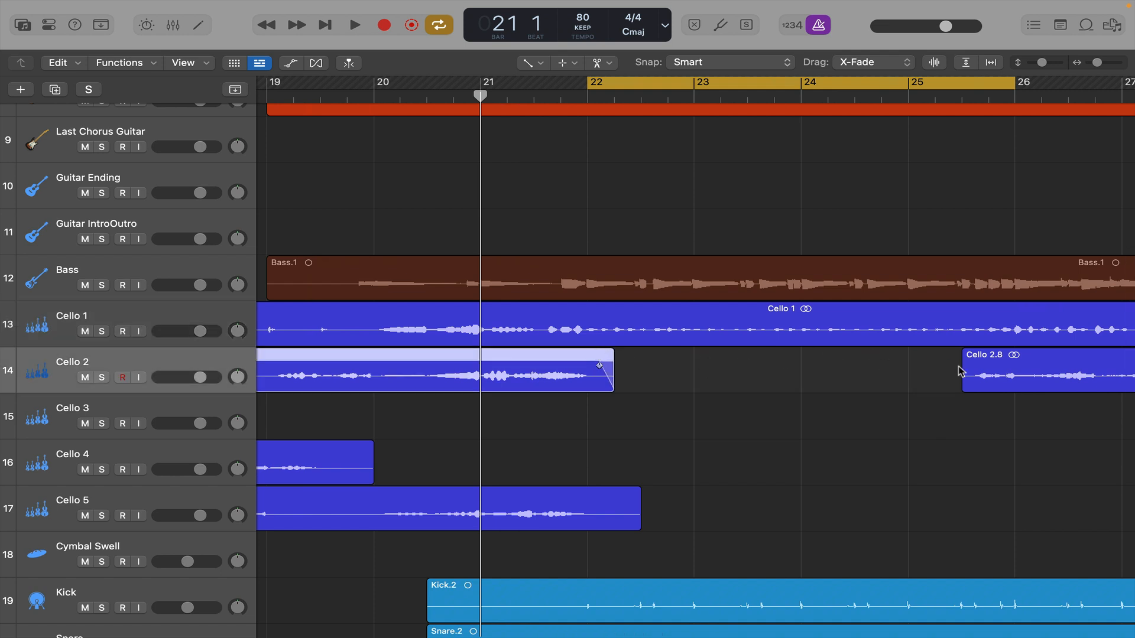
# - Add a short fade-in at the start of the next Cello 2 region, around bar 25.5
pyautogui.hscroll(5, 963, 372)
pyautogui.click(805, 352)
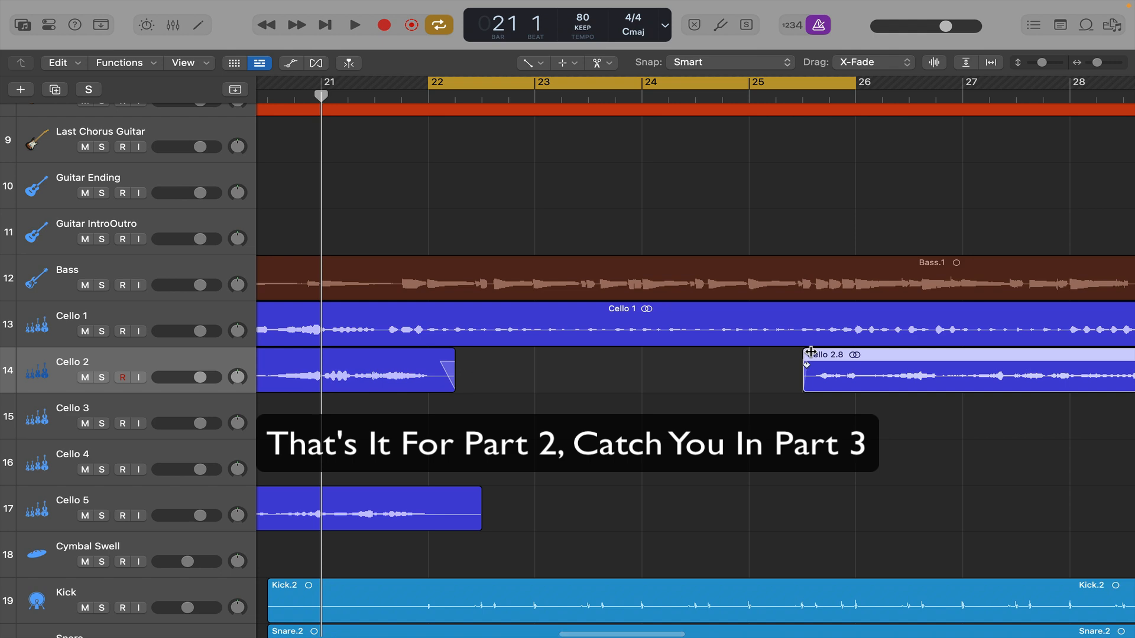
pyautogui.scroll(-6, 681, 376)
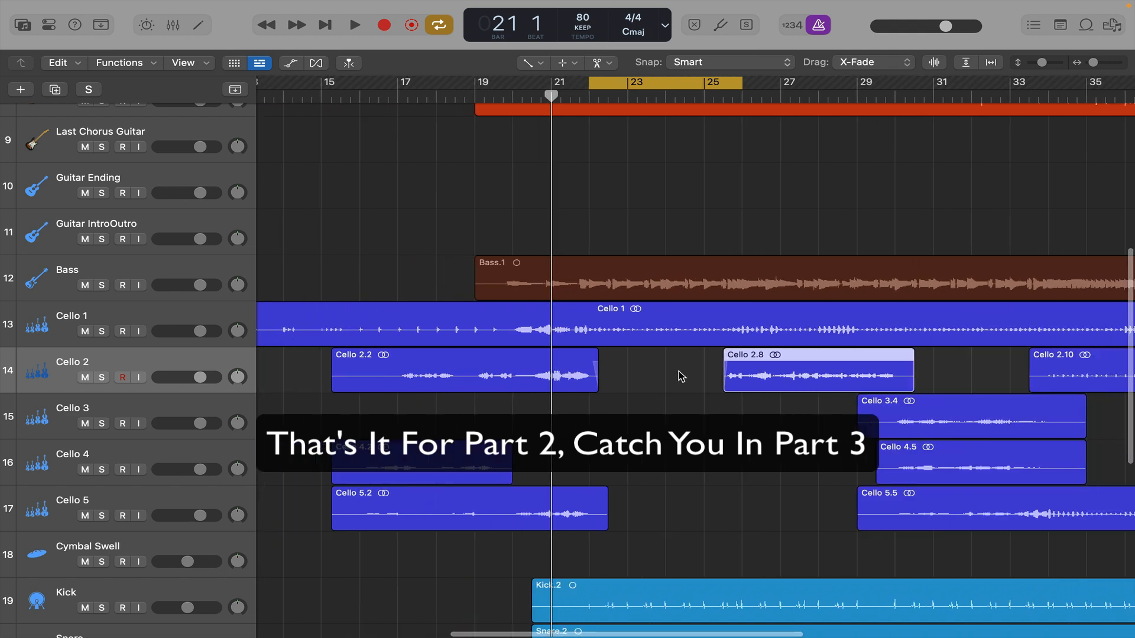